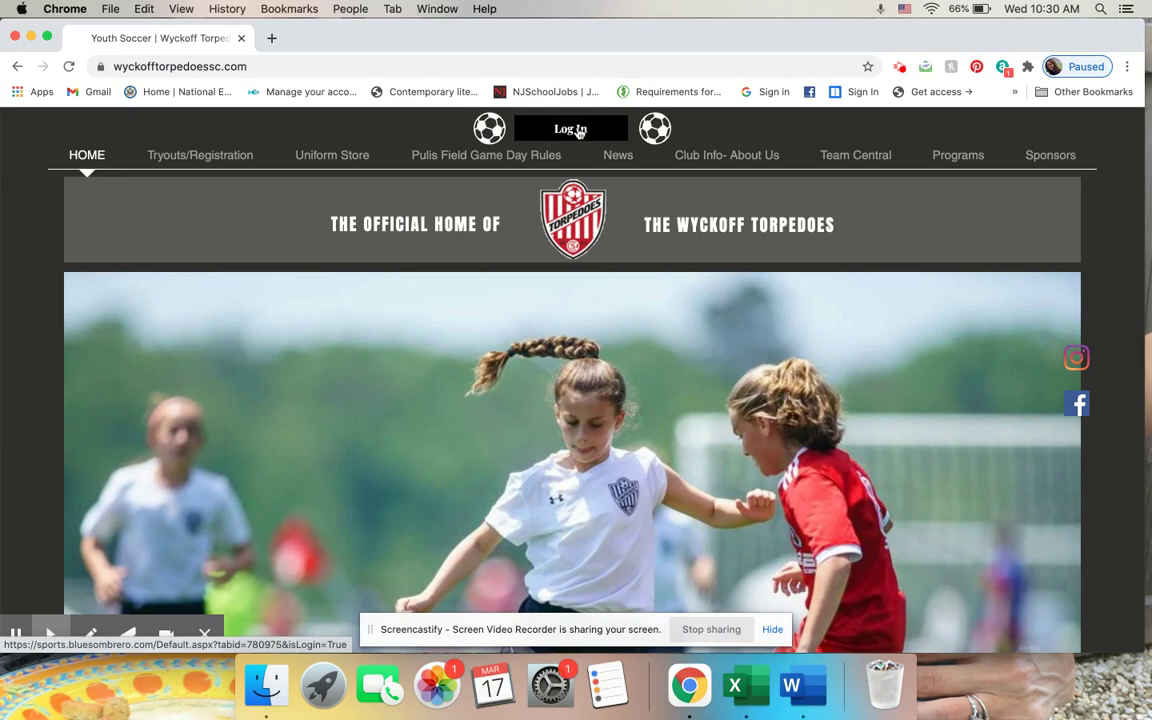
- Open the club's login page, return to the club website and open the 2021-22 Tryouts page
click(579, 129)
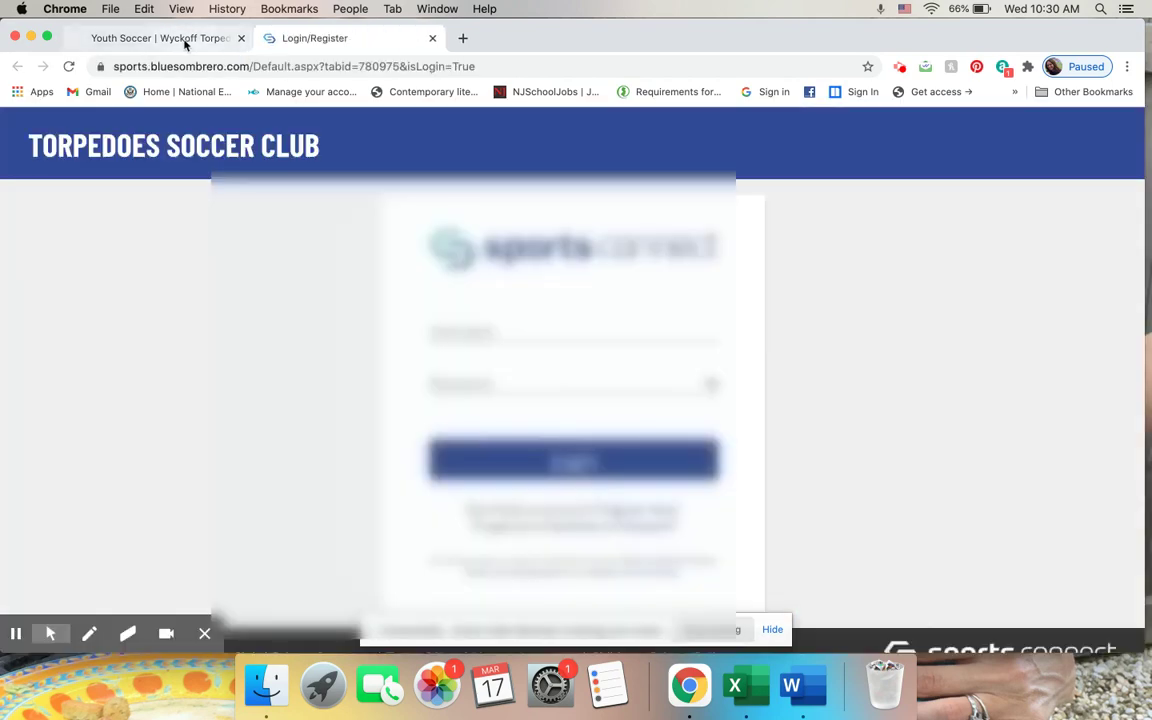
click(185, 39)
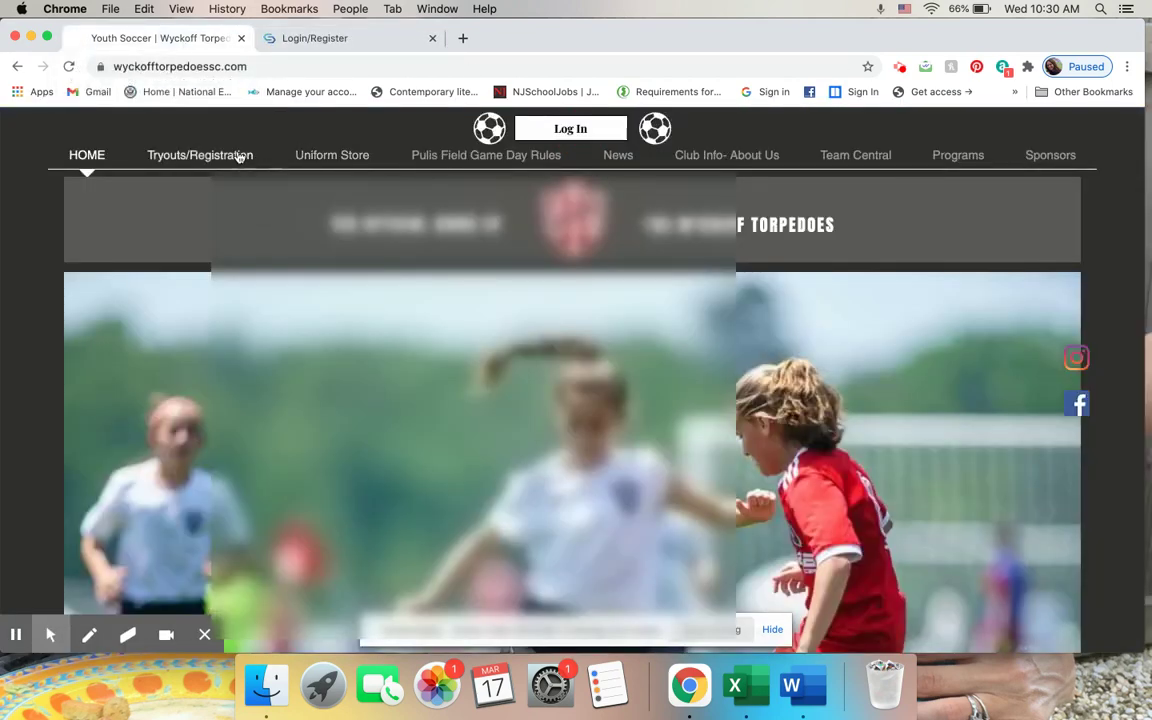
mouse_move(215, 152)
click(195, 197)
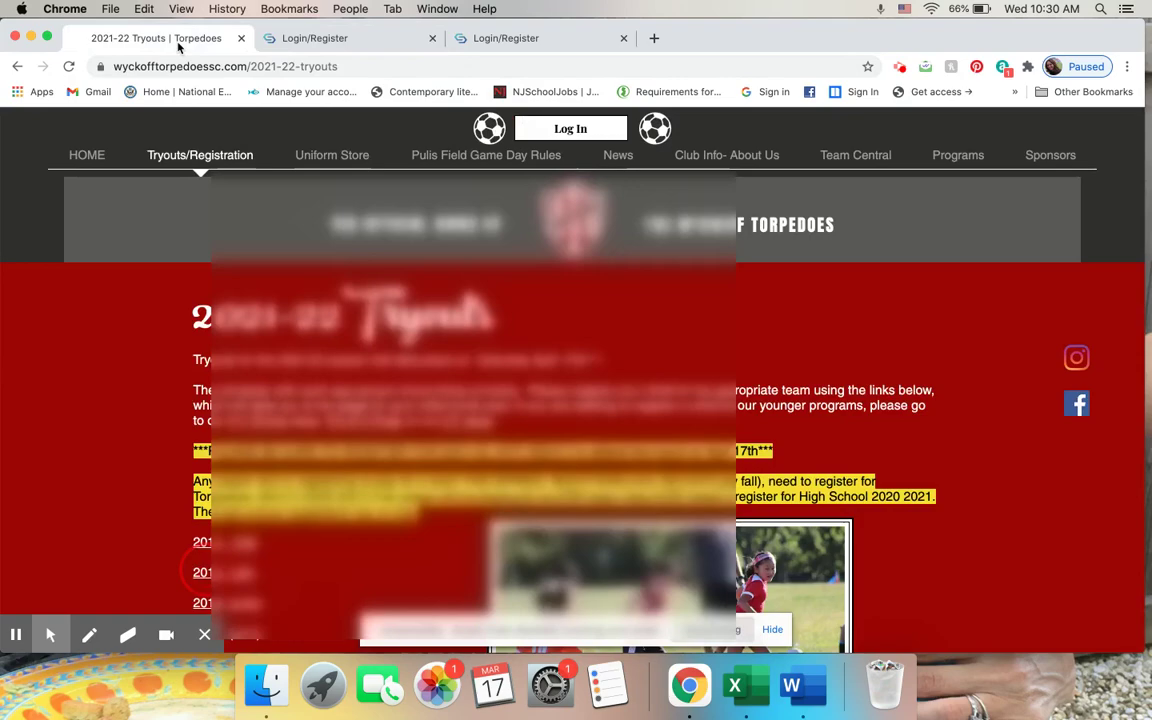
- Open the K-1 Clinic program page and start registration for its Saturday morning session
click(945, 157)
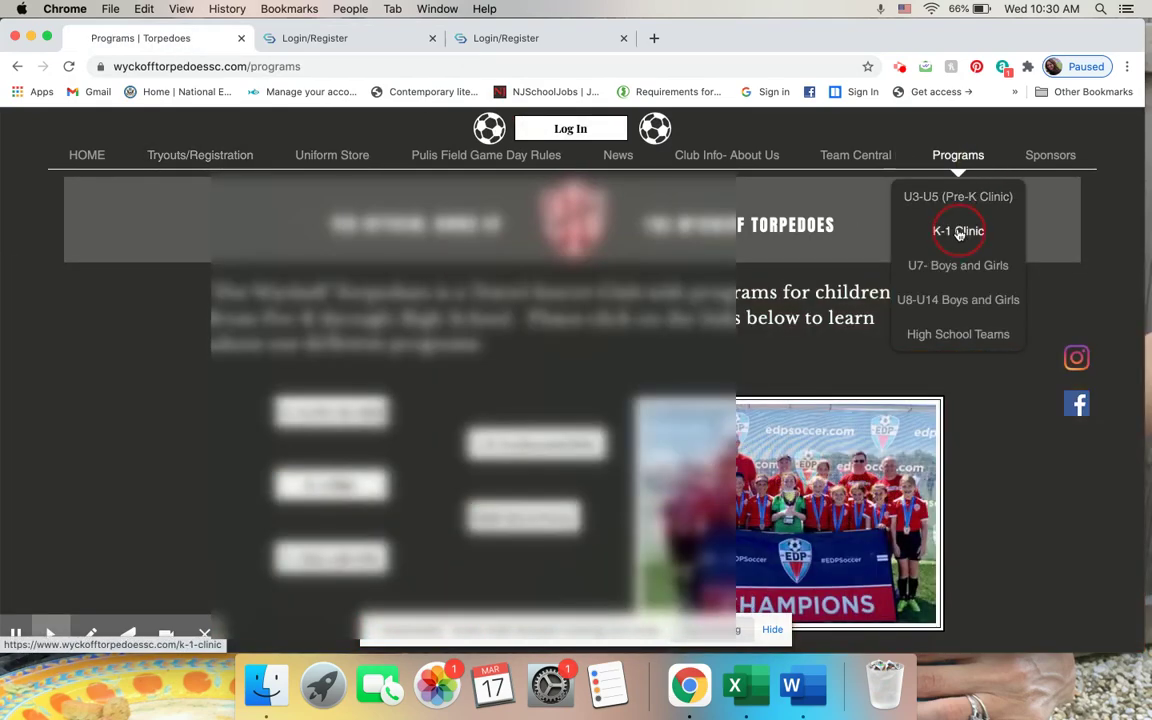
click(952, 231)
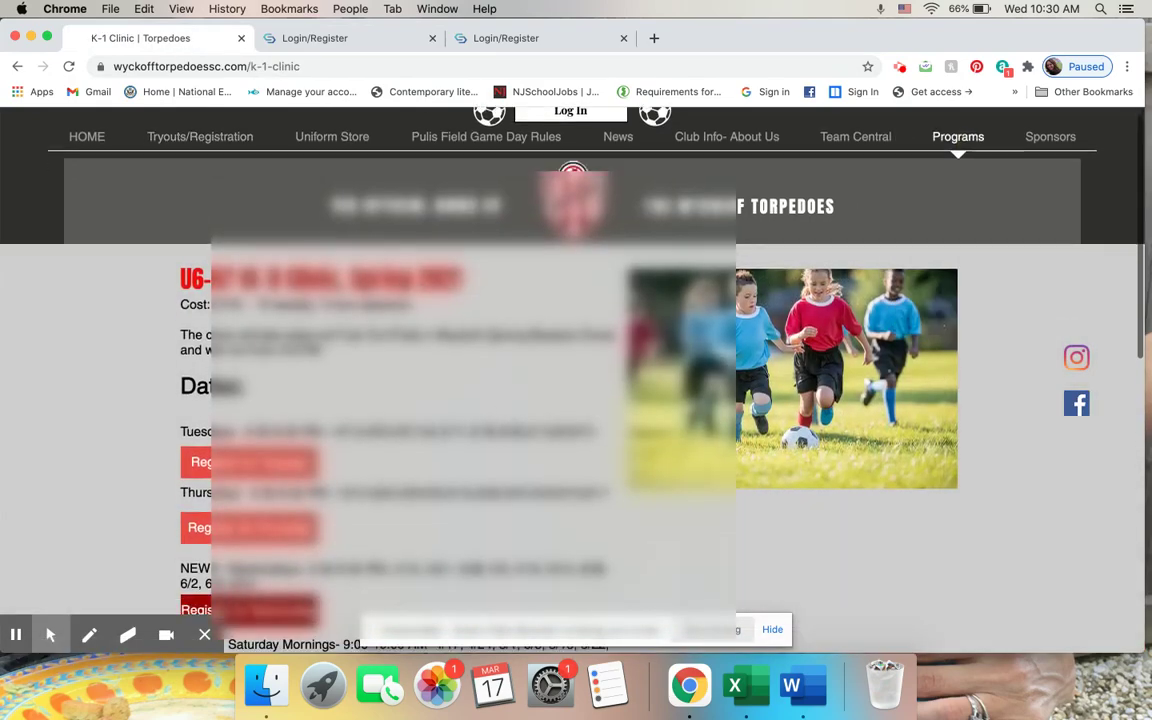
scroll(576, 400, down, 5)
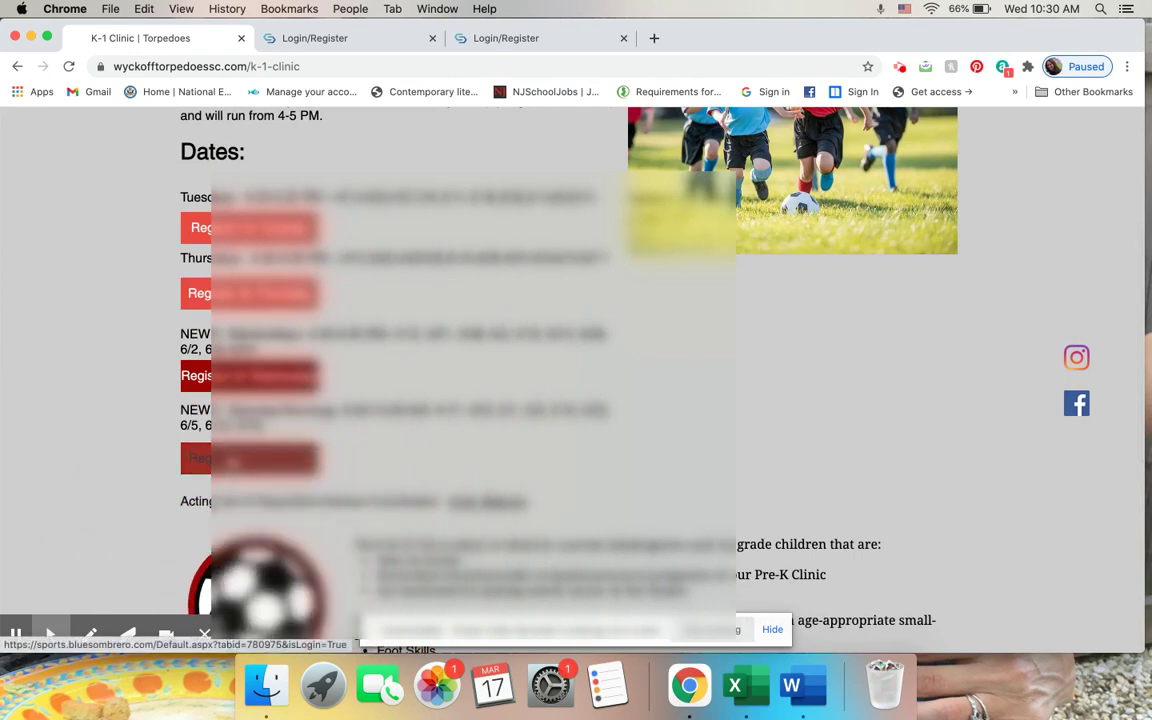
click(231, 461)
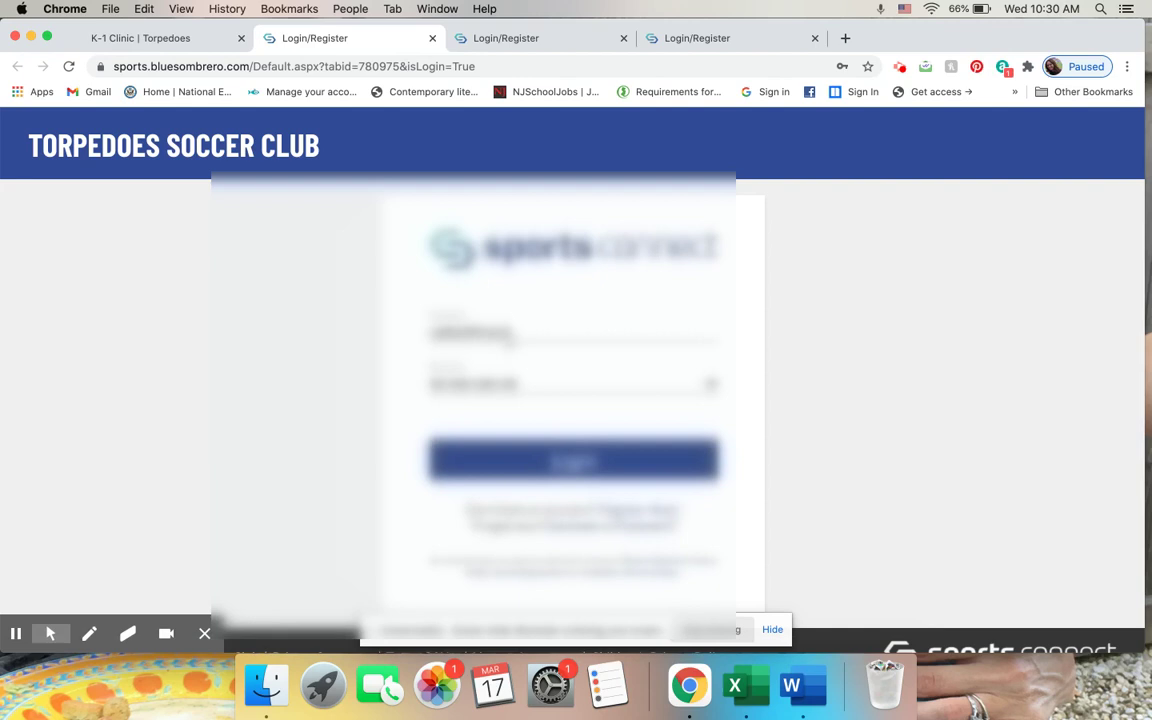
- Log in to the Sports Connect account and open the available programs for the second participant listed
click(475, 460)
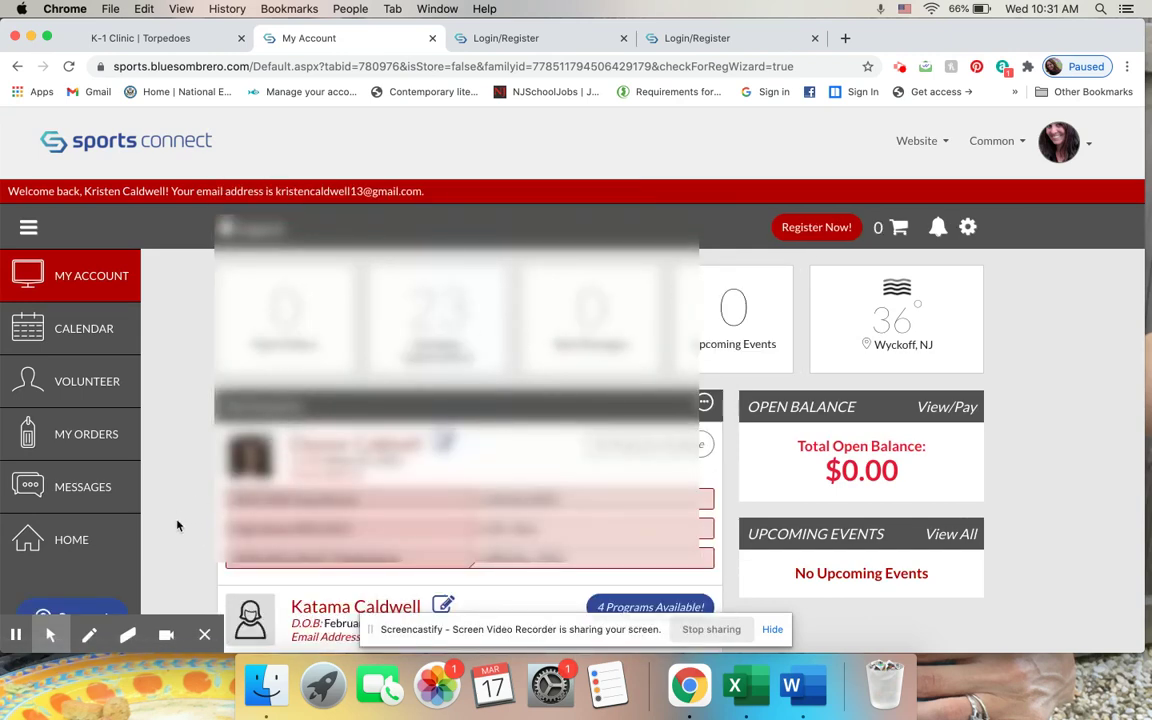
click(177, 524)
scroll(177, 524, down, 2)
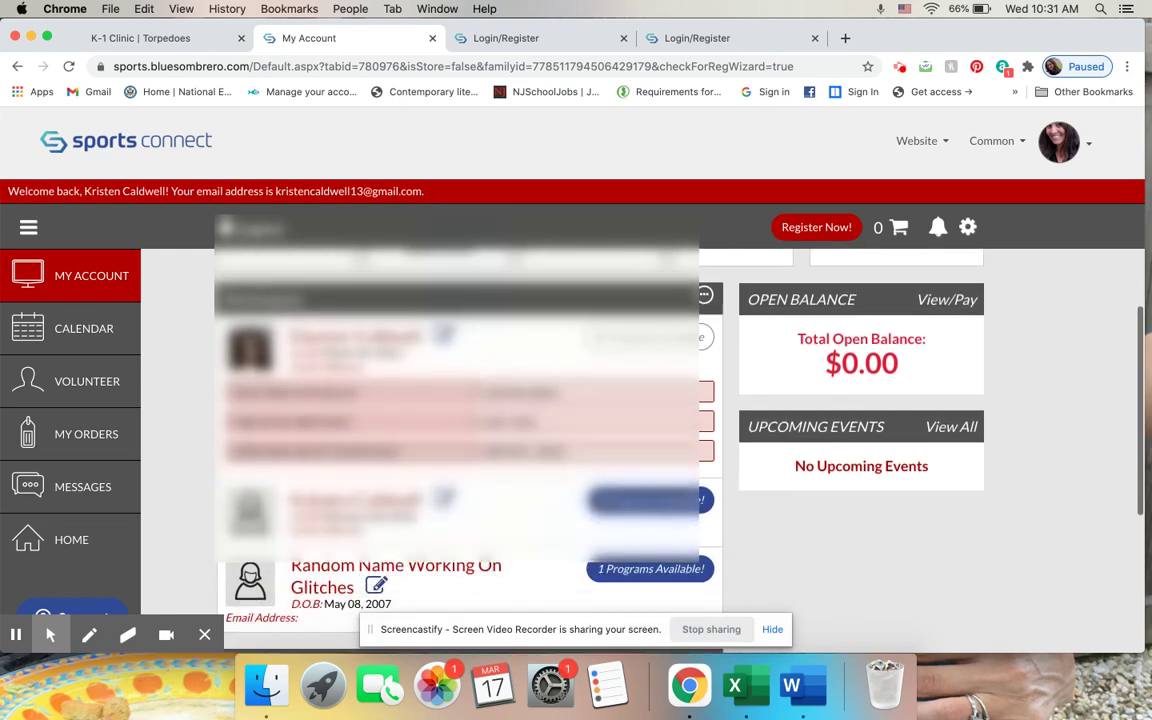
scroll(158, 466, down, 2)
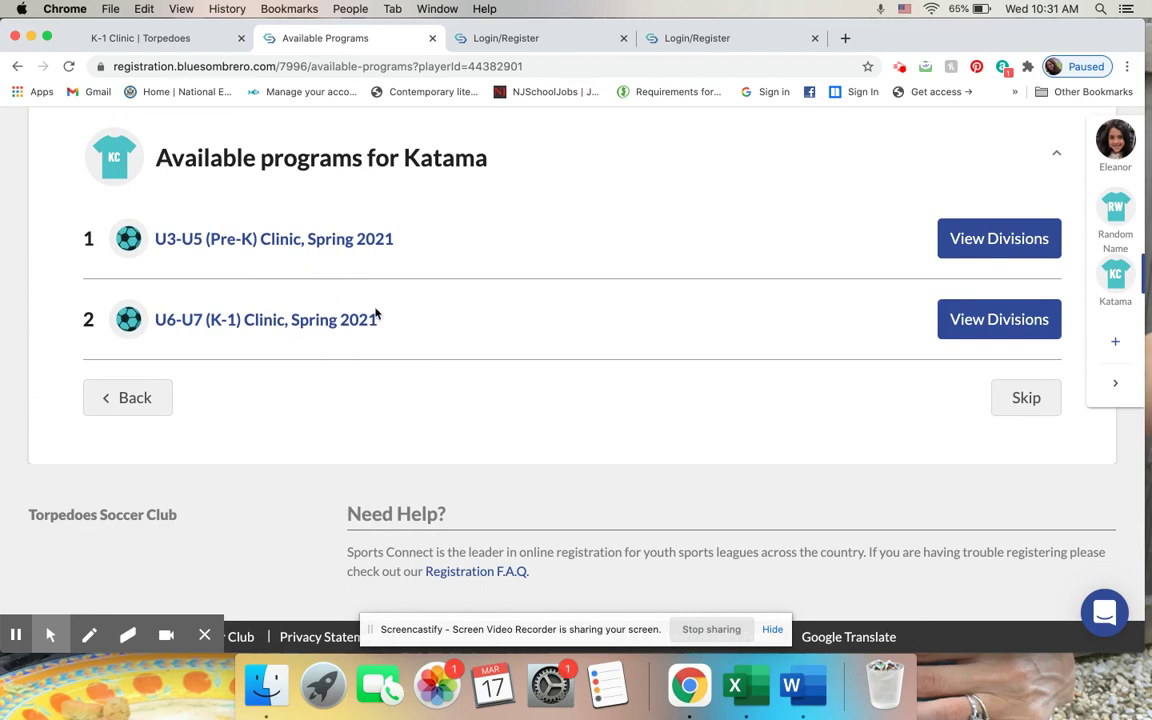
- Check the U3-U5 (Pre-K) Clinic description, select the Saturday 9-10am division of the U6-U7 (K-1) Clinic, Spring 2021, and continue
click(995, 320)
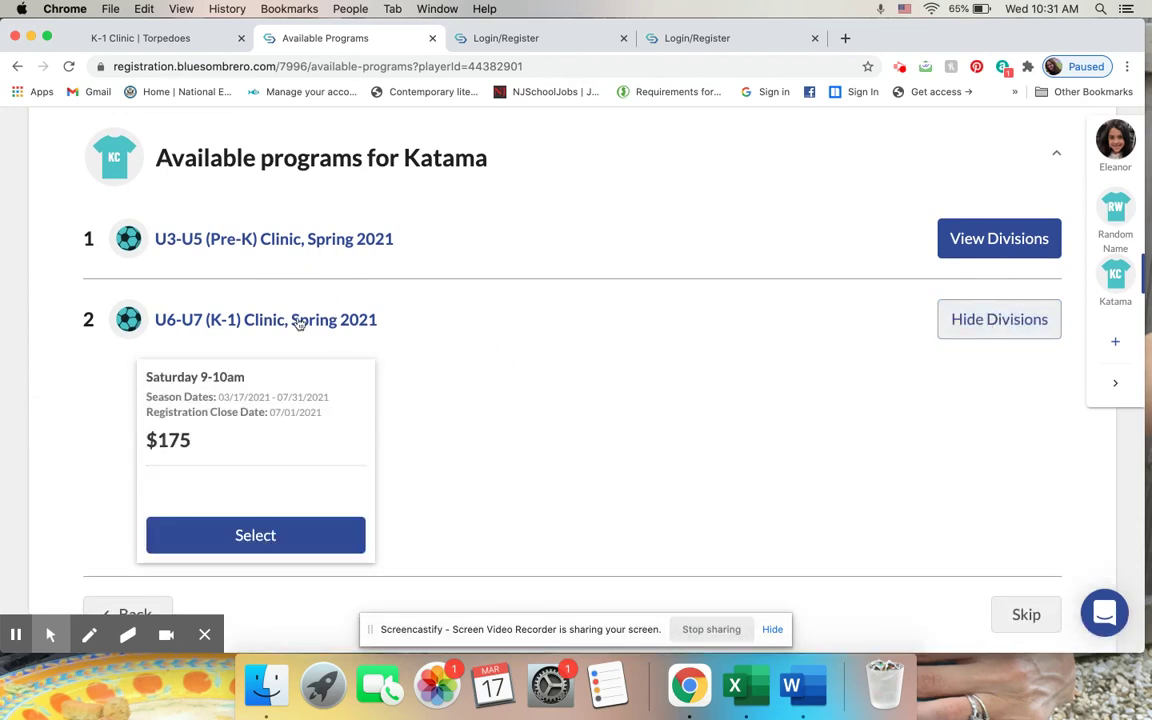
click(375, 243)
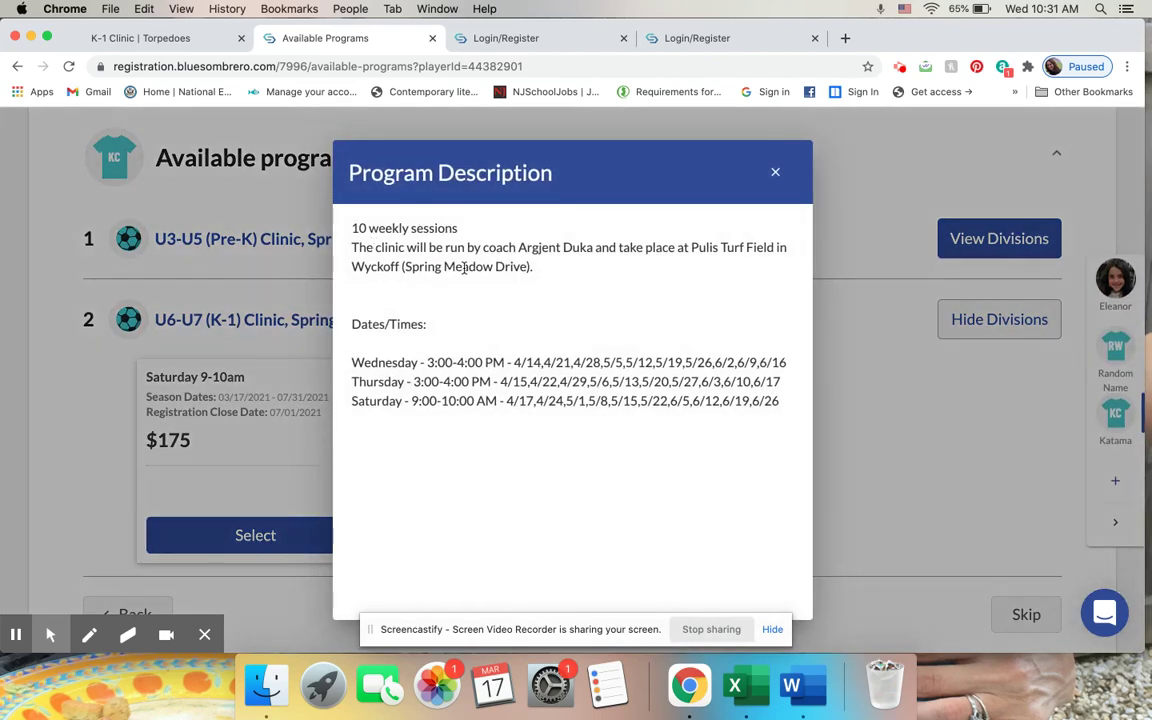
click(776, 177)
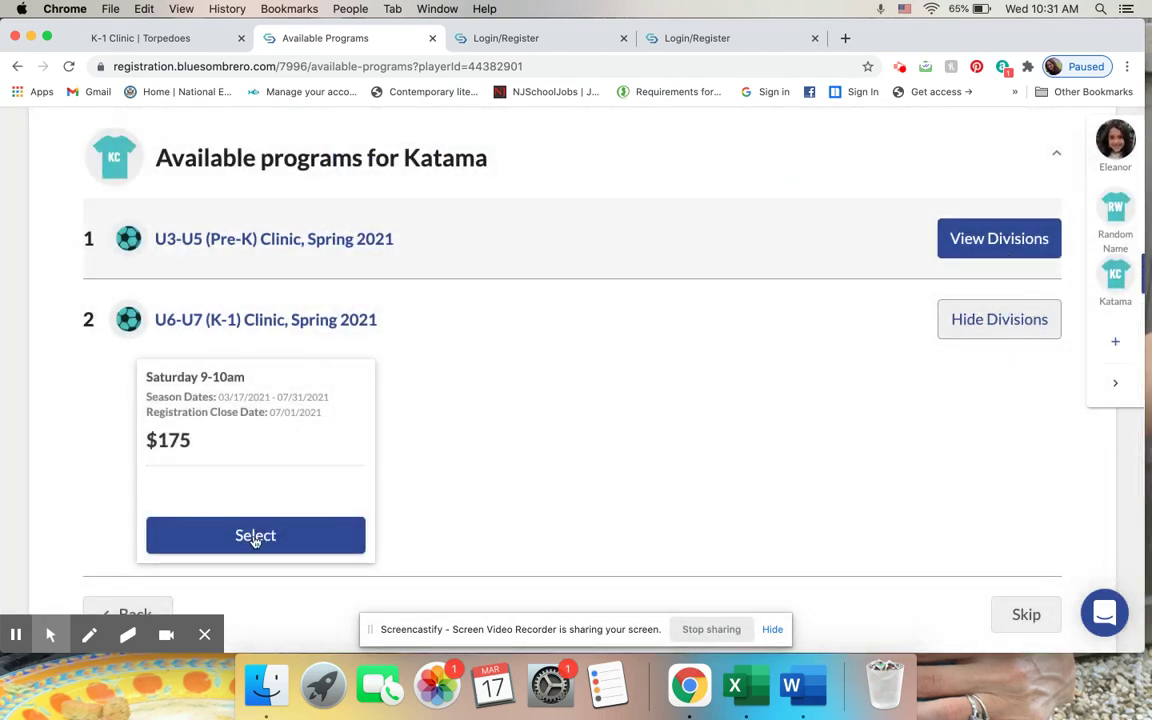
click(254, 538)
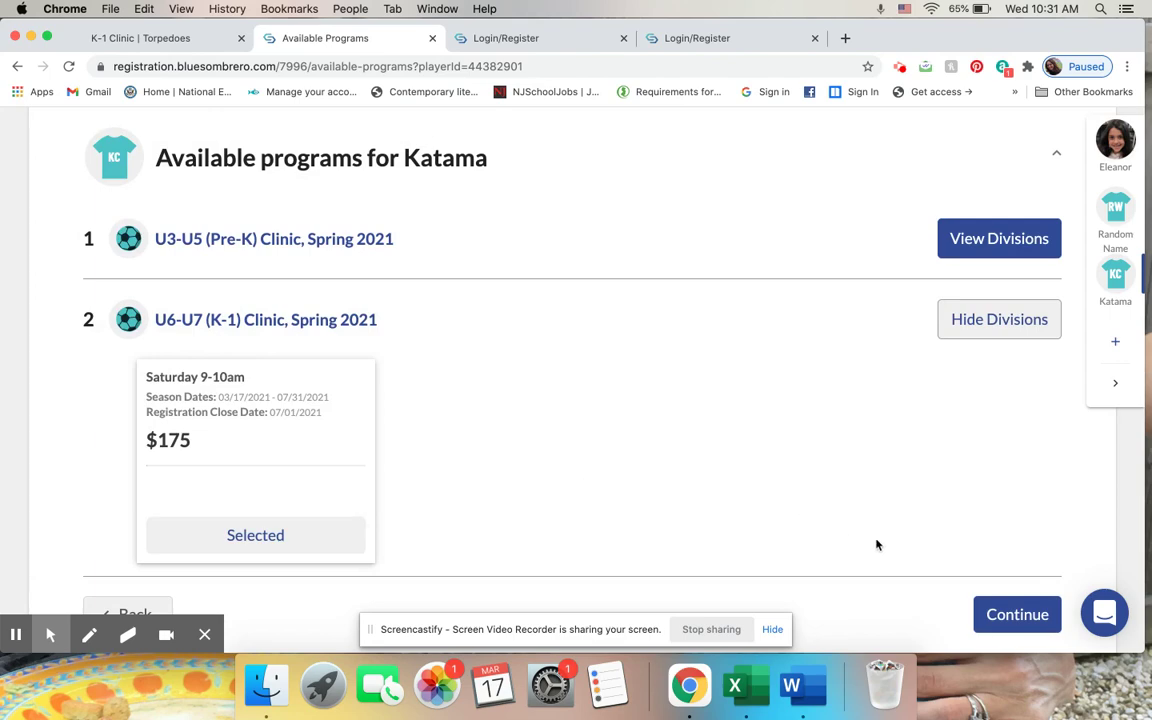
click(1017, 614)
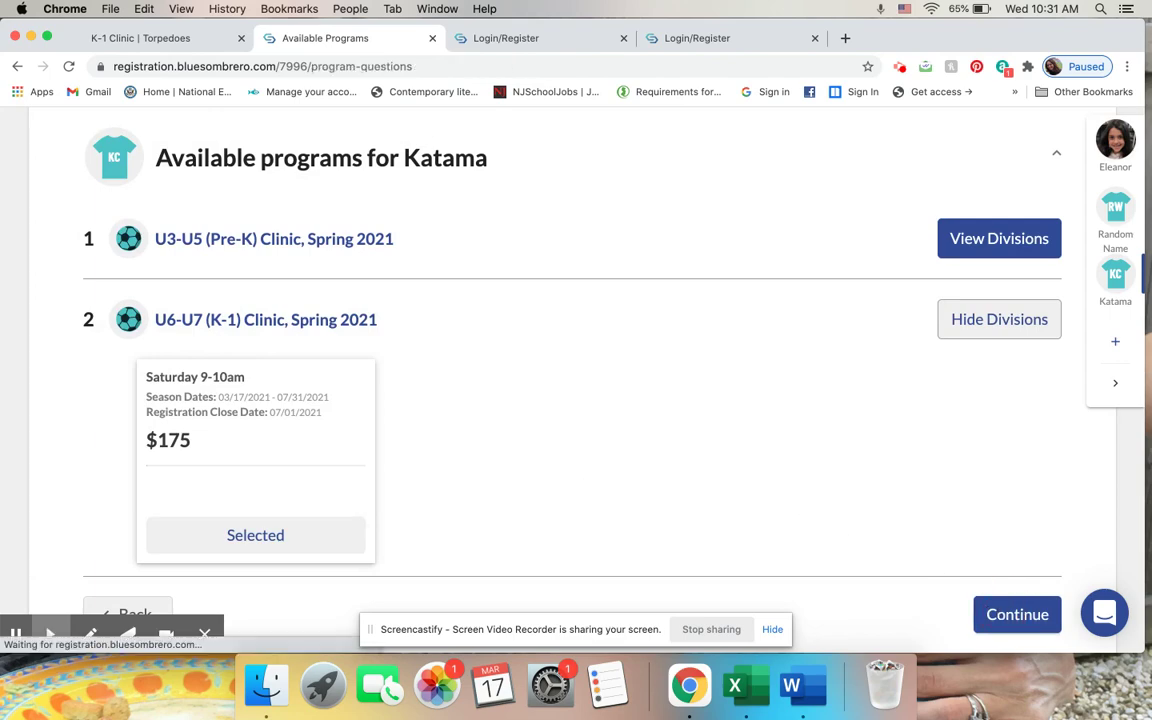
- Set both the player's country of birth and country of citizenship to United States of America
scroll(680, 530, down, 2)
scroll(680, 530, down, 4)
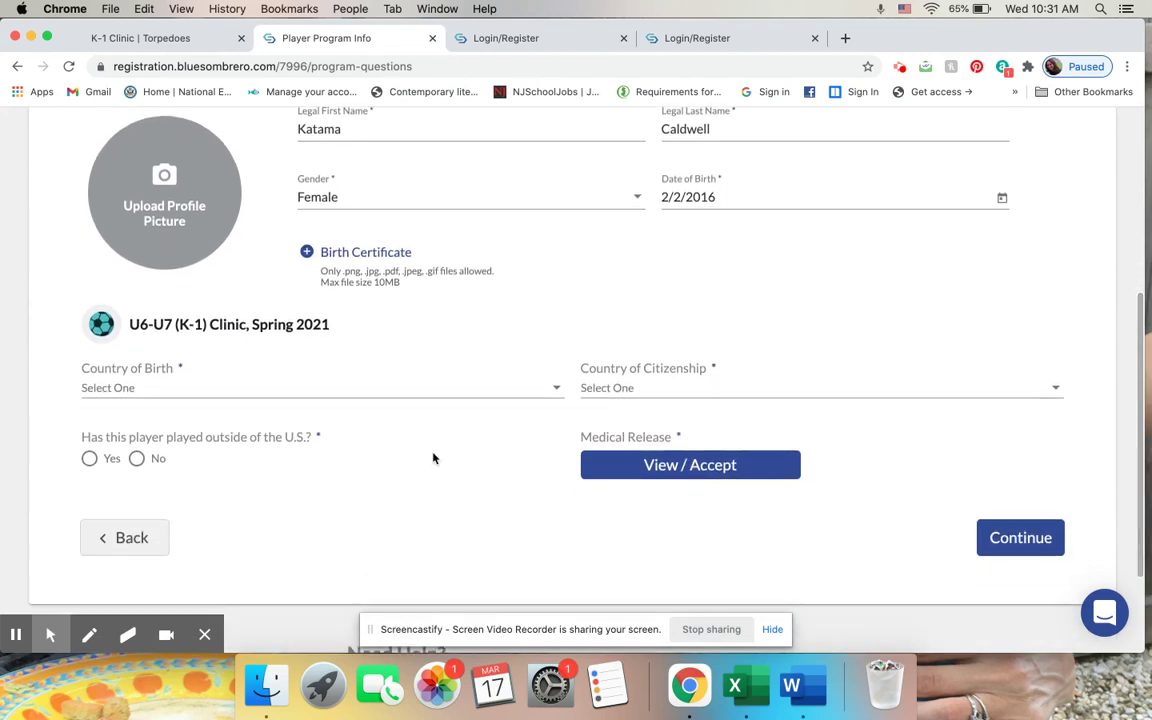
click(238, 376)
click(172, 395)
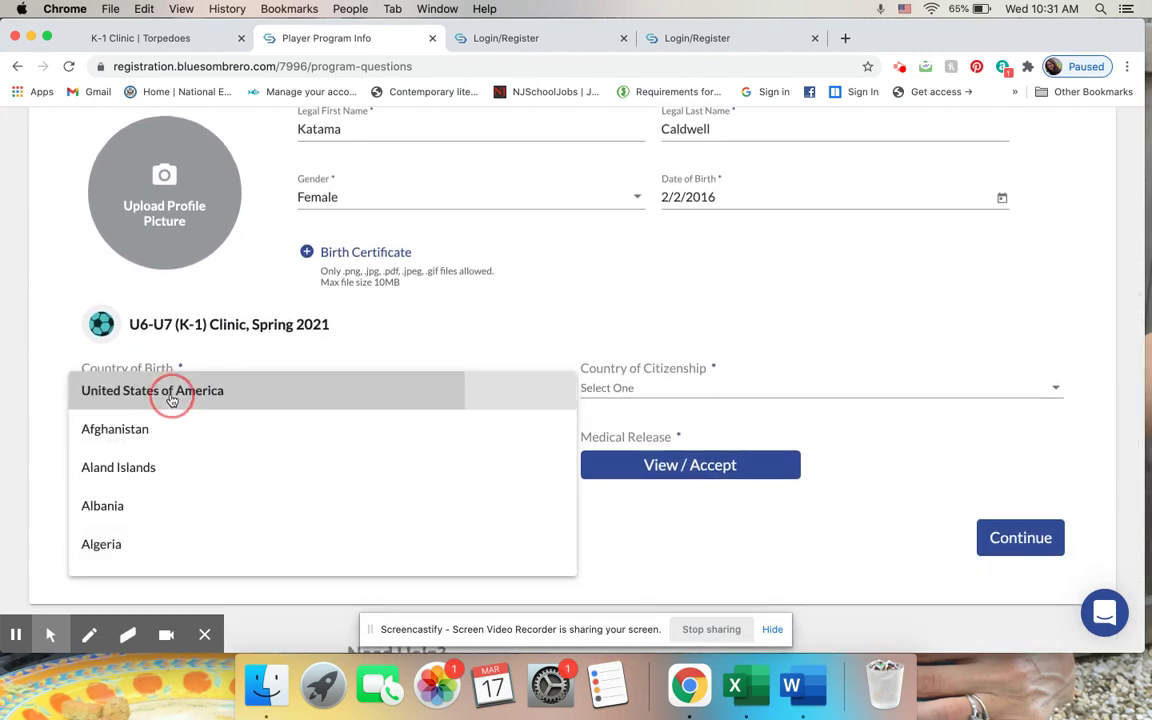
click(609, 398)
click(612, 392)
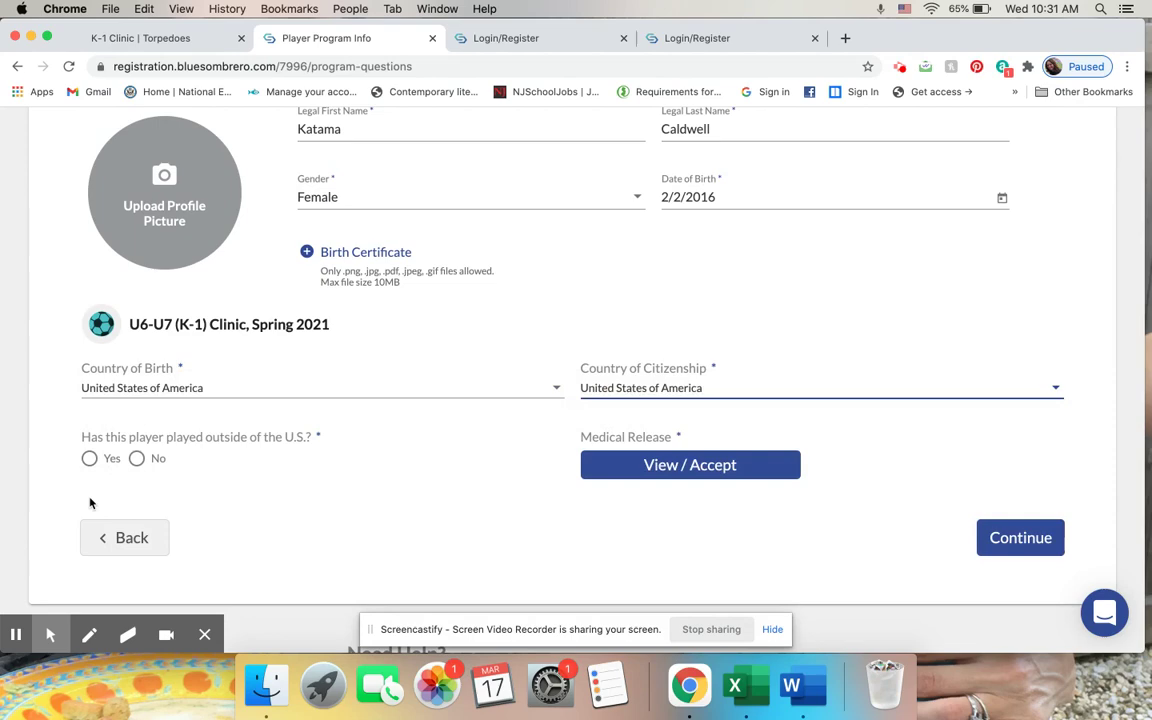
- Answer No to having played outside the U.S., accept the Medical Release and continue to the order summary
click(136, 459)
click(669, 467)
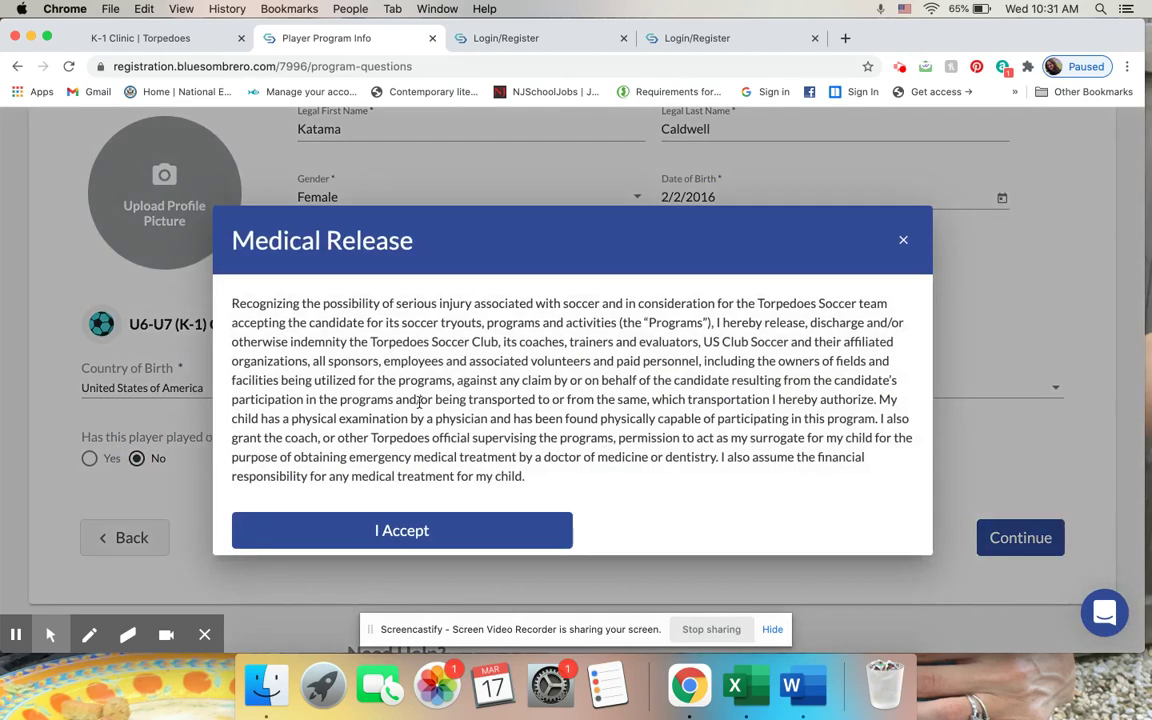
click(408, 530)
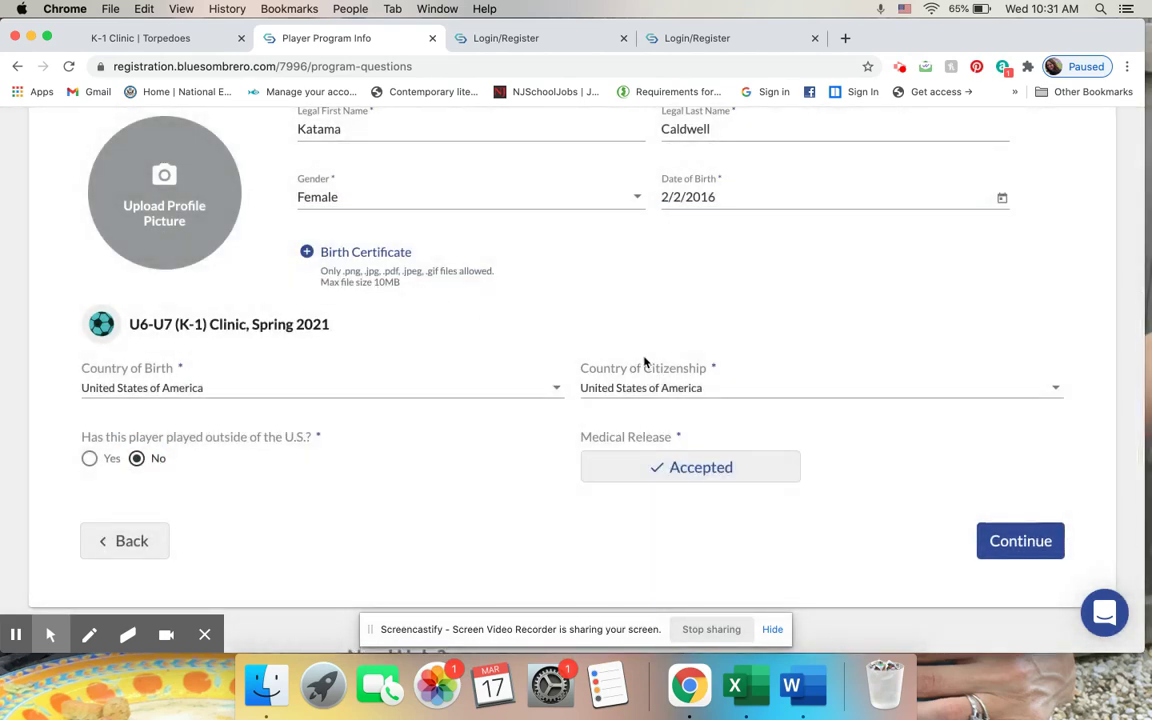
click(1020, 540)
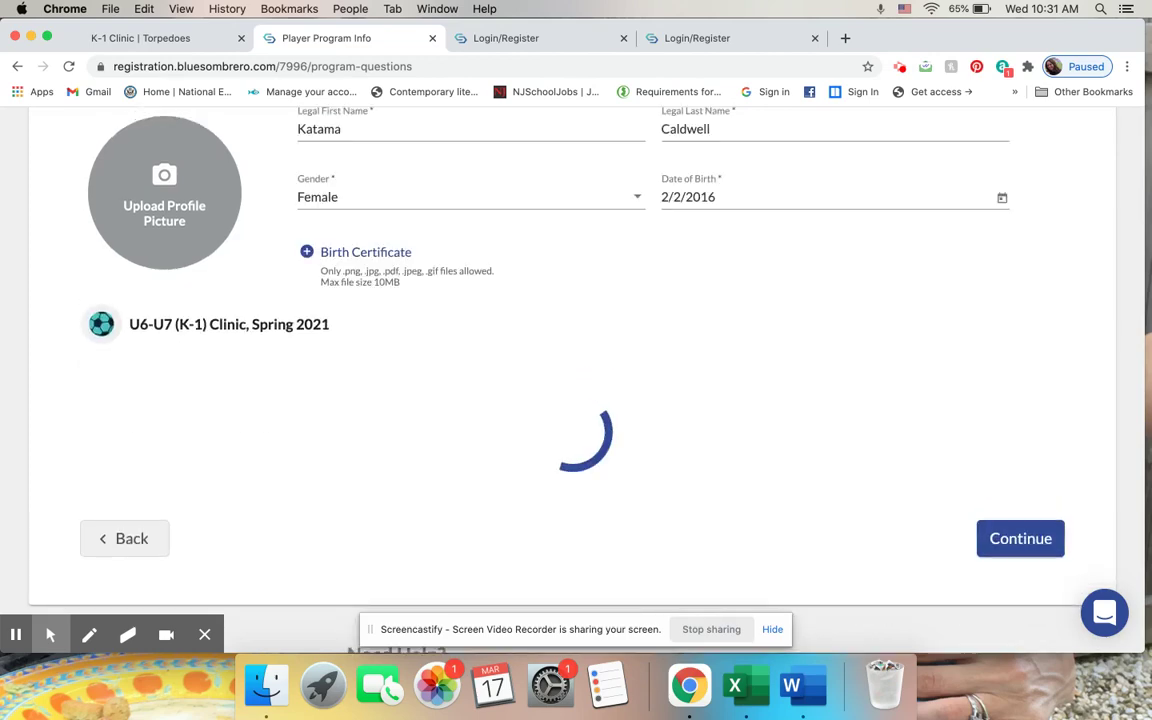
click(1018, 541)
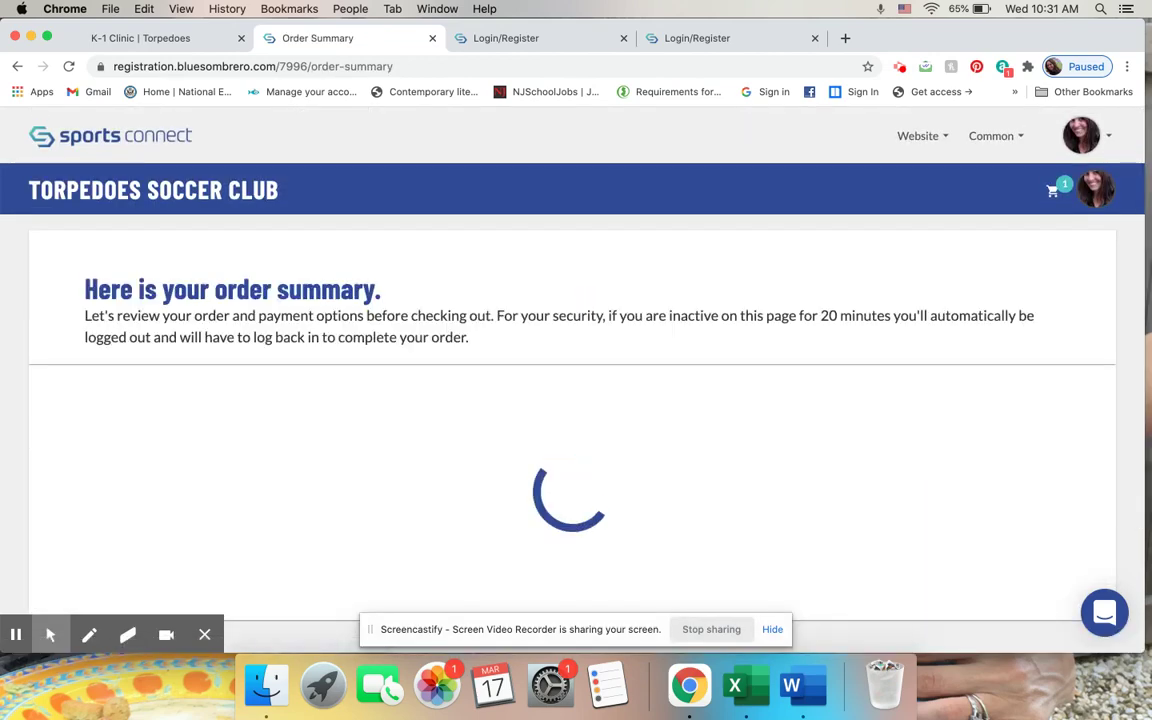
- Review the order summary, return to the account dashboard and open the available programs for the test player
scroll(671, 416, down, 4)
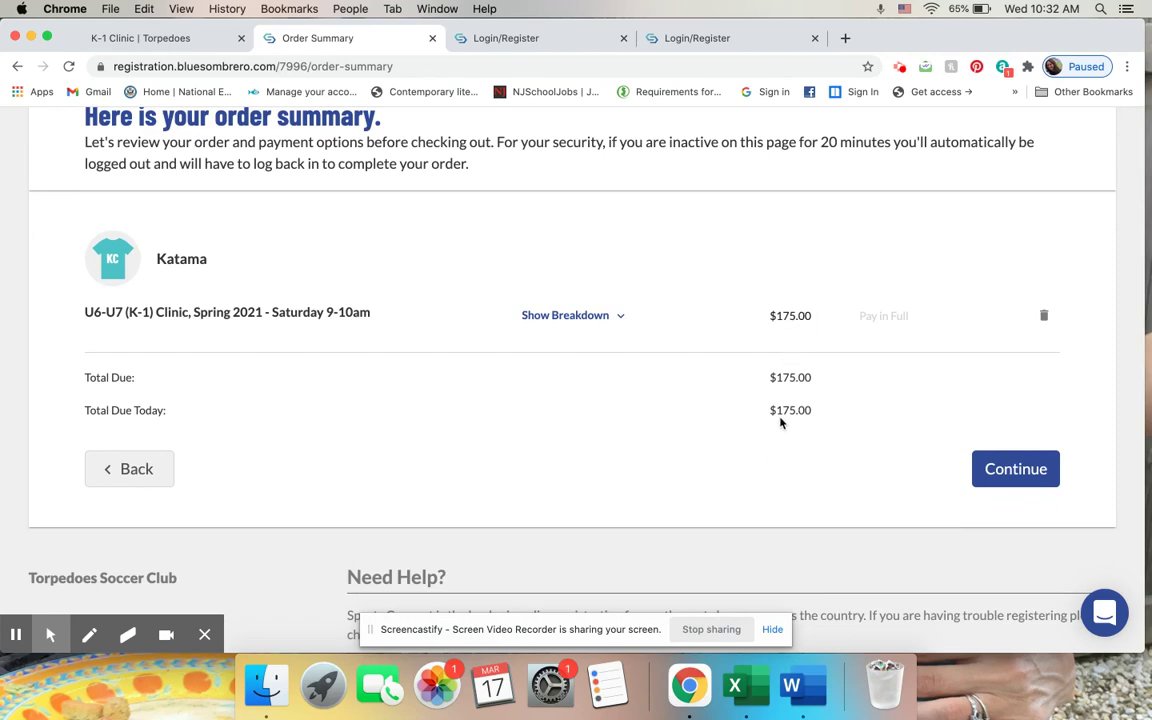
scroll(782, 411, up, 4)
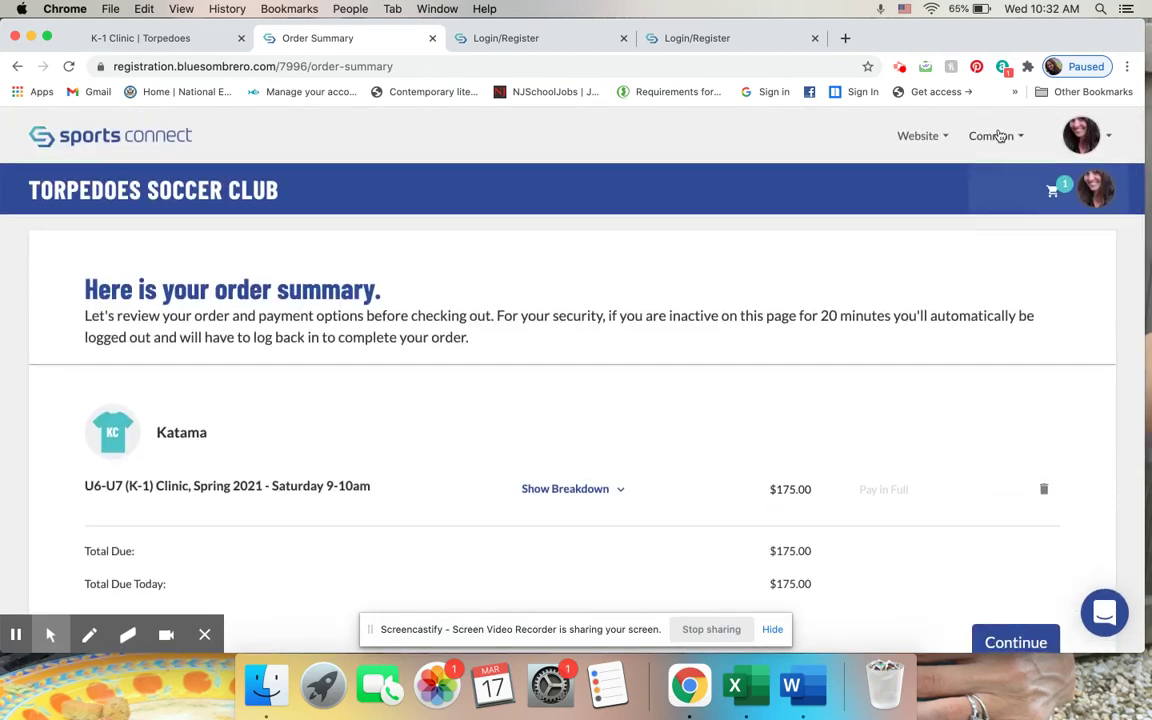
click(1078, 138)
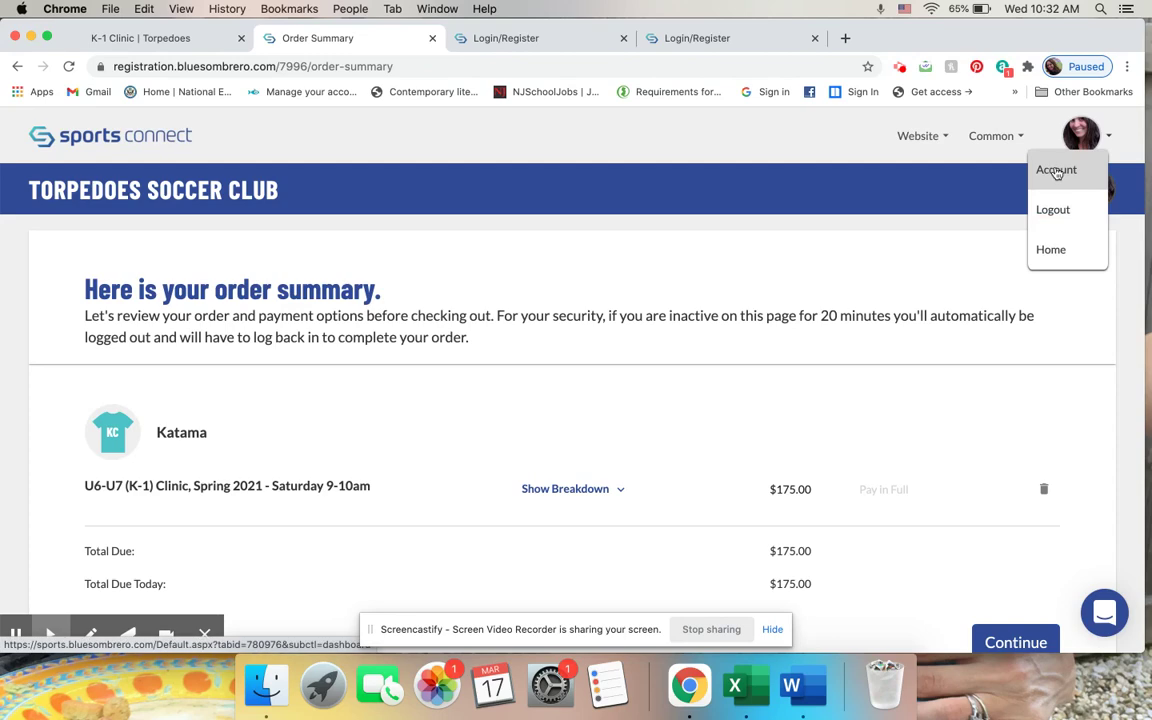
click(1057, 172)
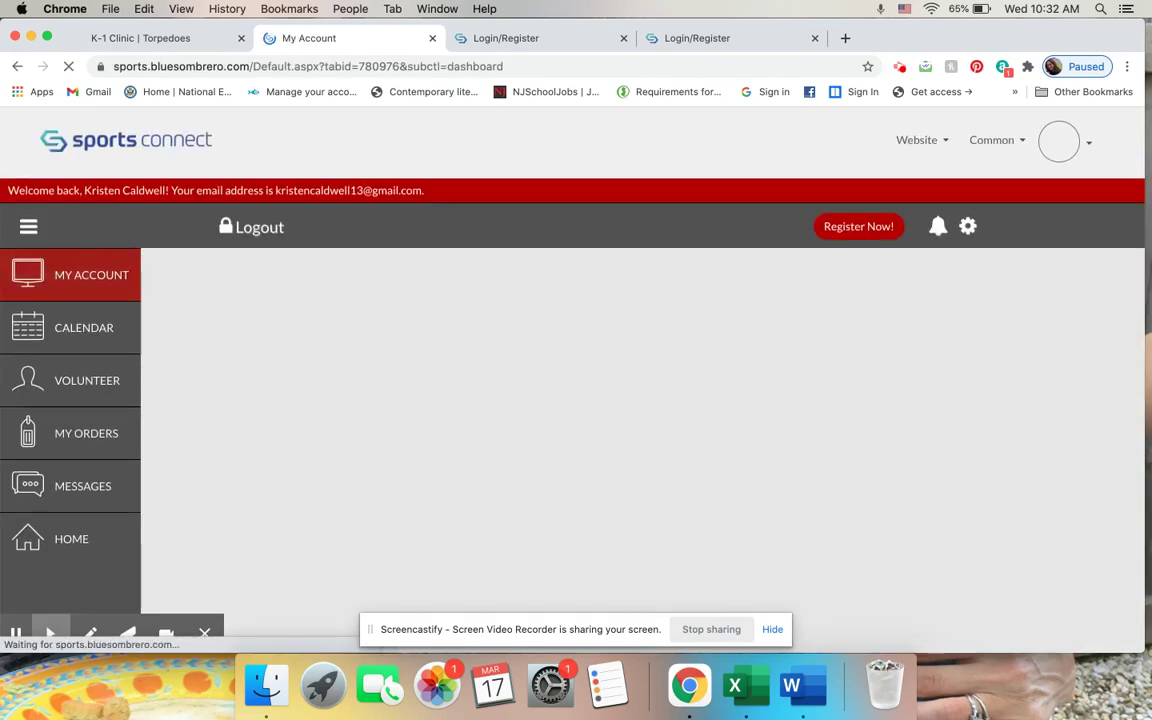
scroll(450, 420, down, 10)
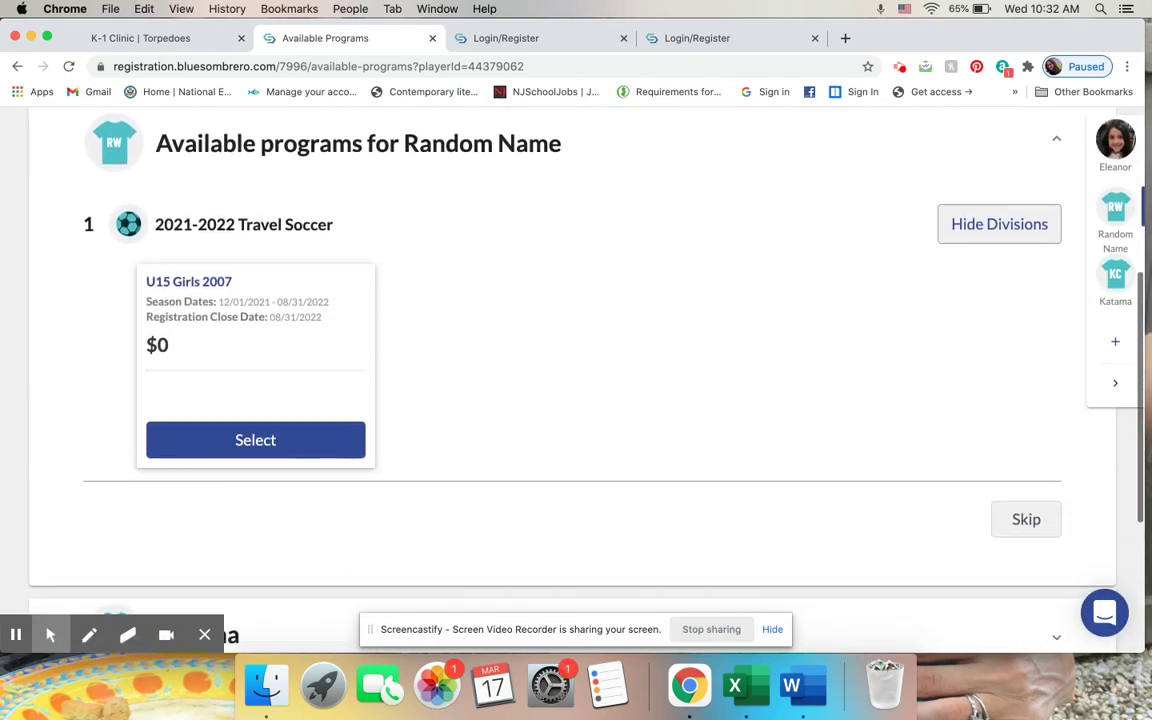
- Select the U15 Girls 2007 division of 2021-2022 Travel Soccer for the test player and continue to the program questions
click(219, 430)
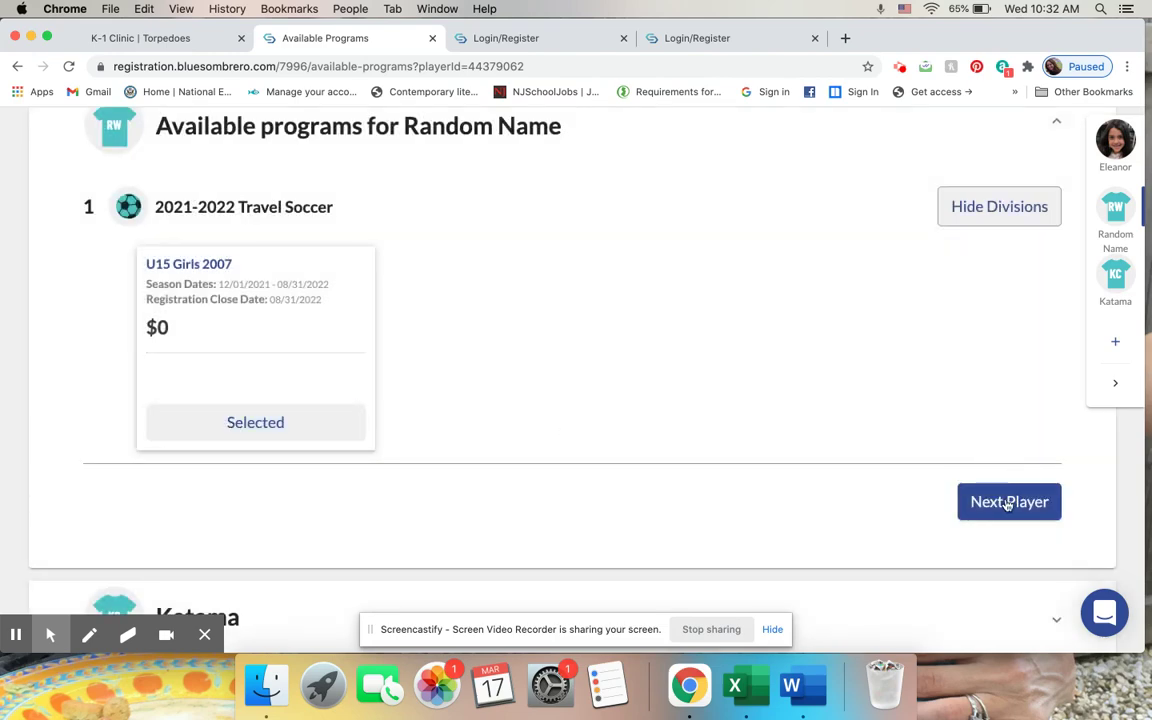
click(1008, 503)
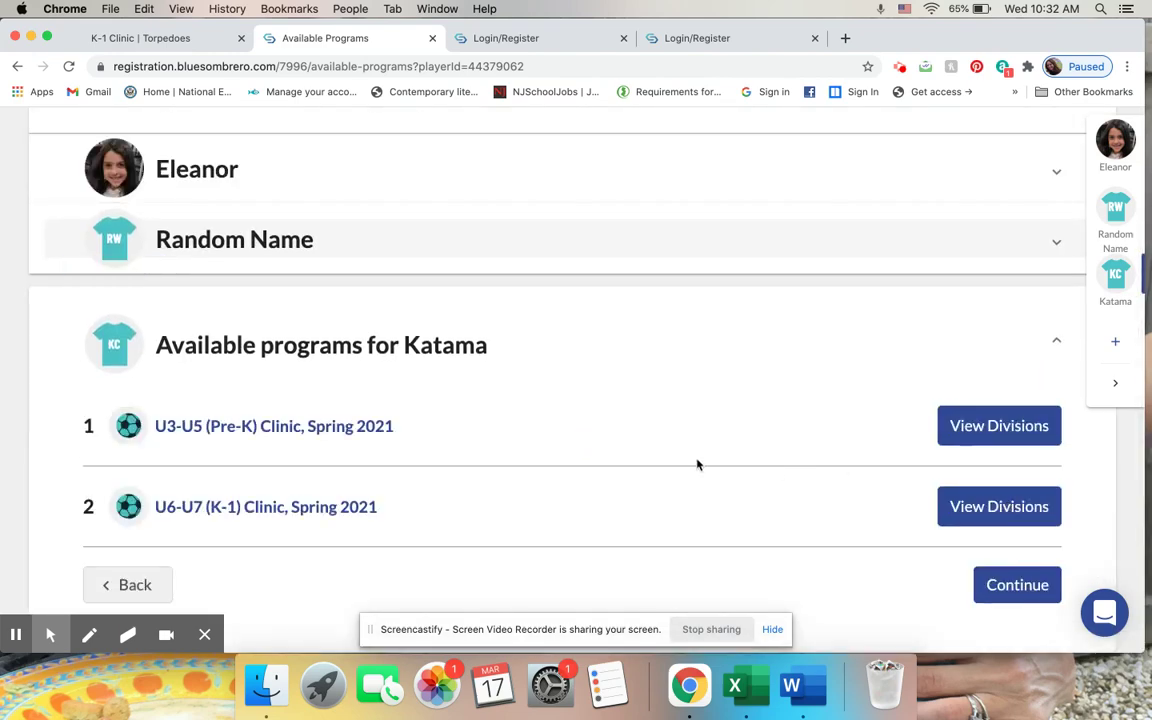
click(995, 597)
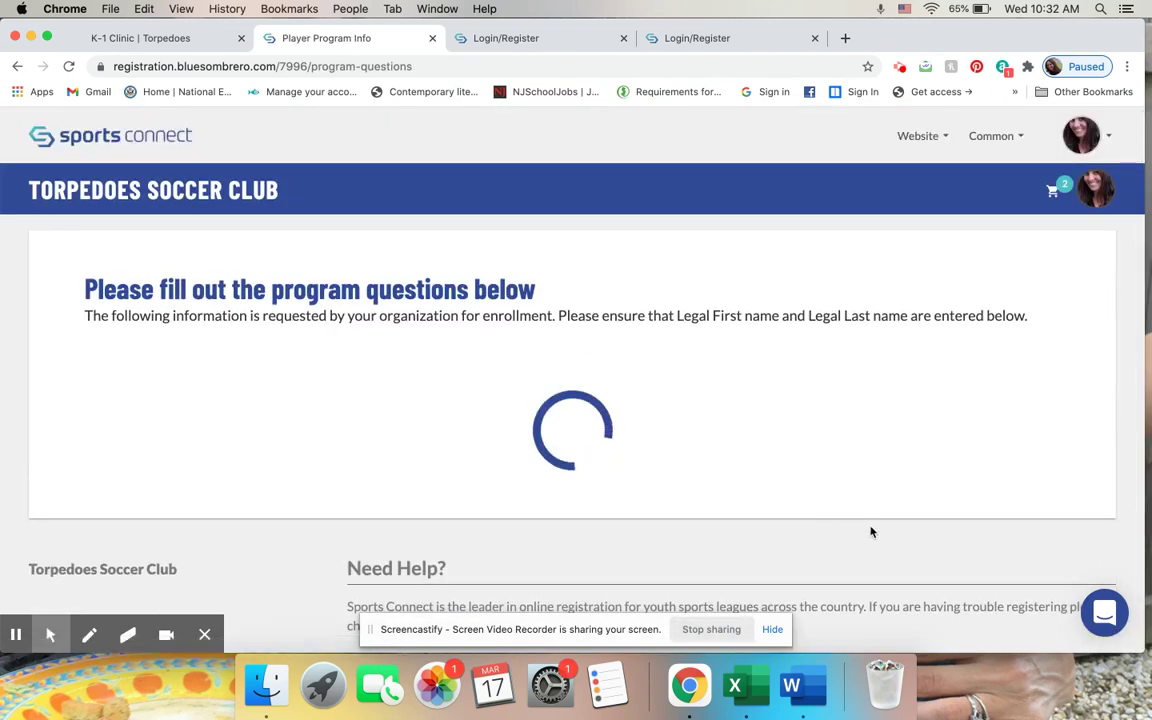
- Accept the Torpedoes Photo Policy for the test player and continue past both players' program questions to the volunteer opportunities
scroll(628, 514, down, 5)
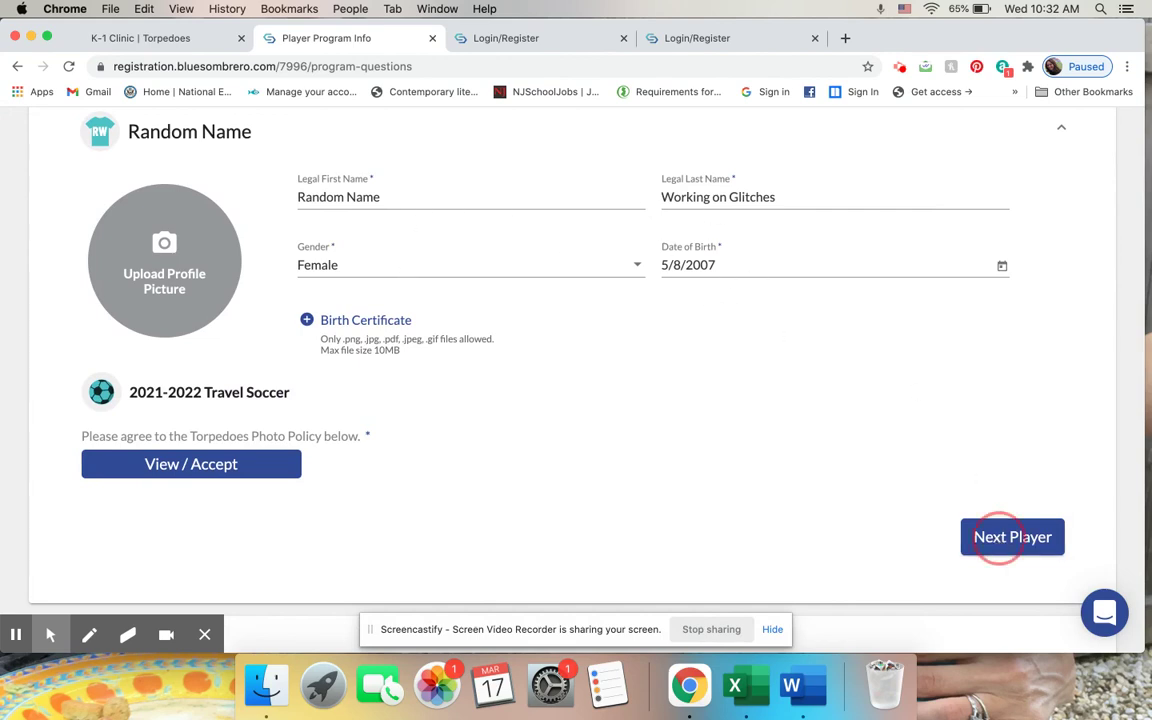
click(998, 540)
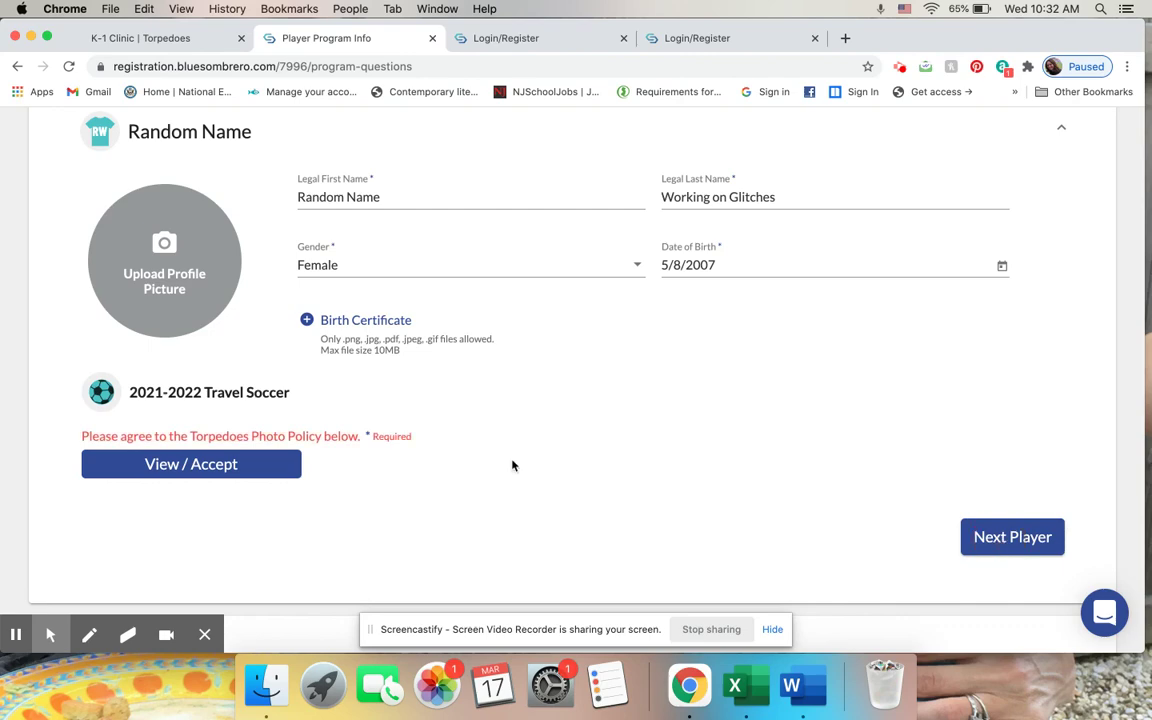
click(214, 468)
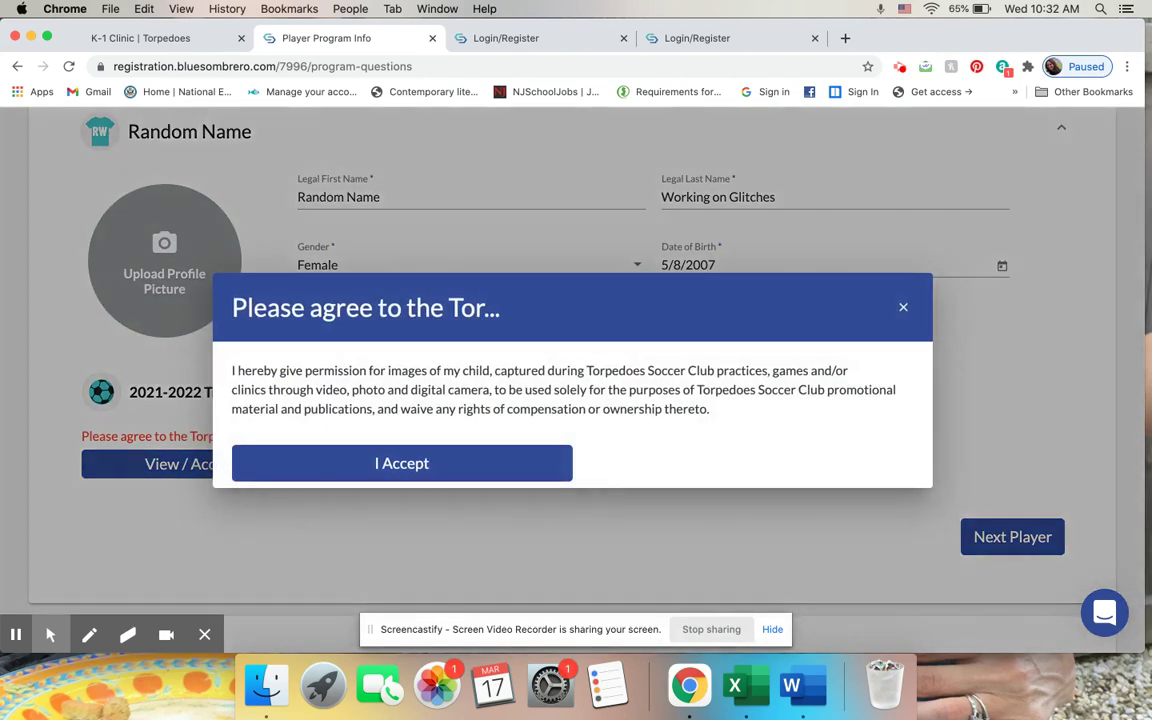
click(416, 470)
click(1012, 538)
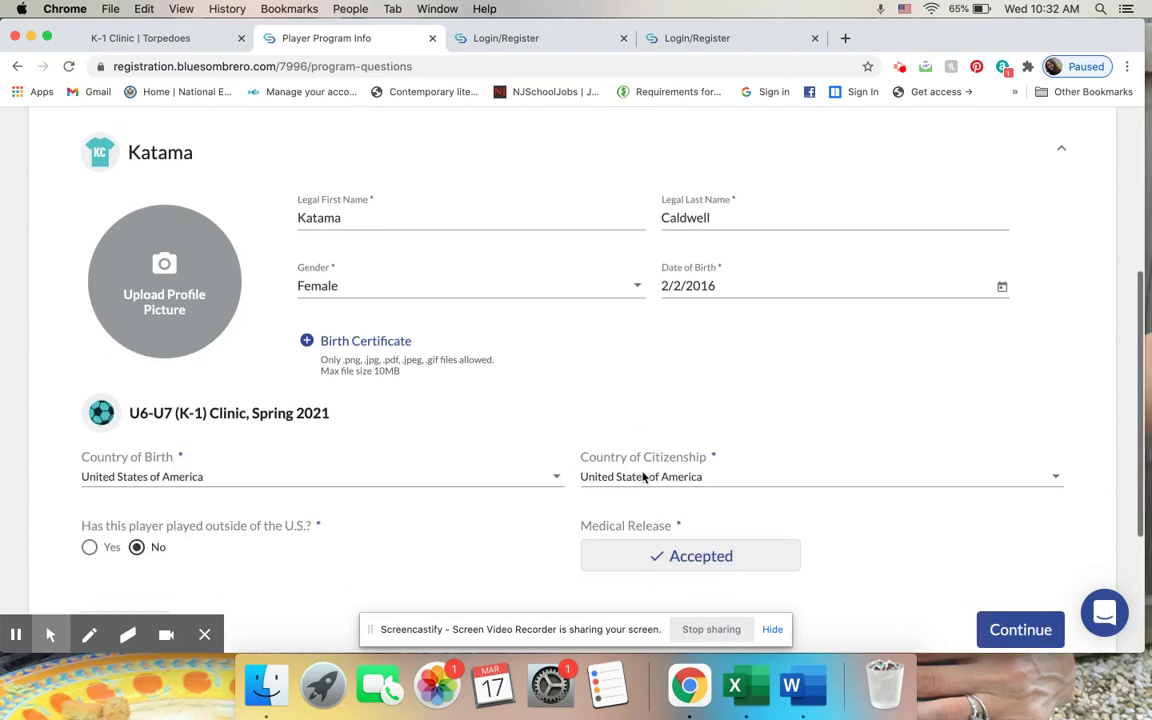
scroll(644, 477, down, 1)
click(1030, 583)
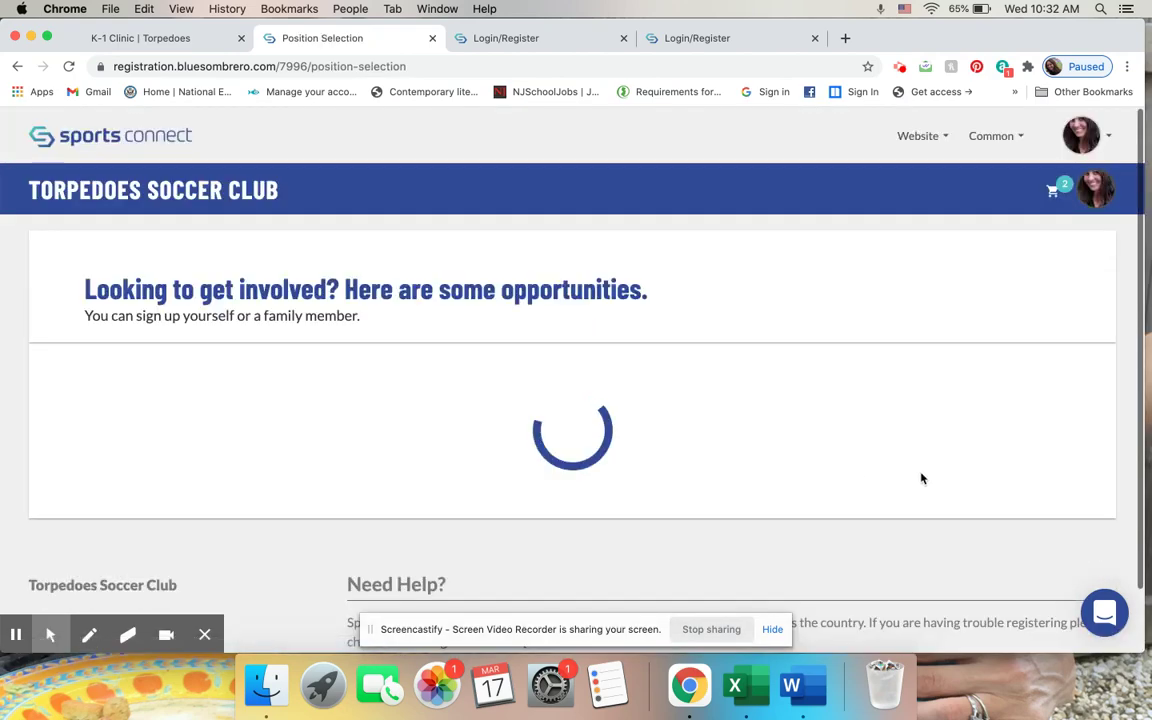
- Review the volunteer positions offered for the players' travel soccer divisions and skip the volunteer sign-up
scroll(628, 472, down, 3)
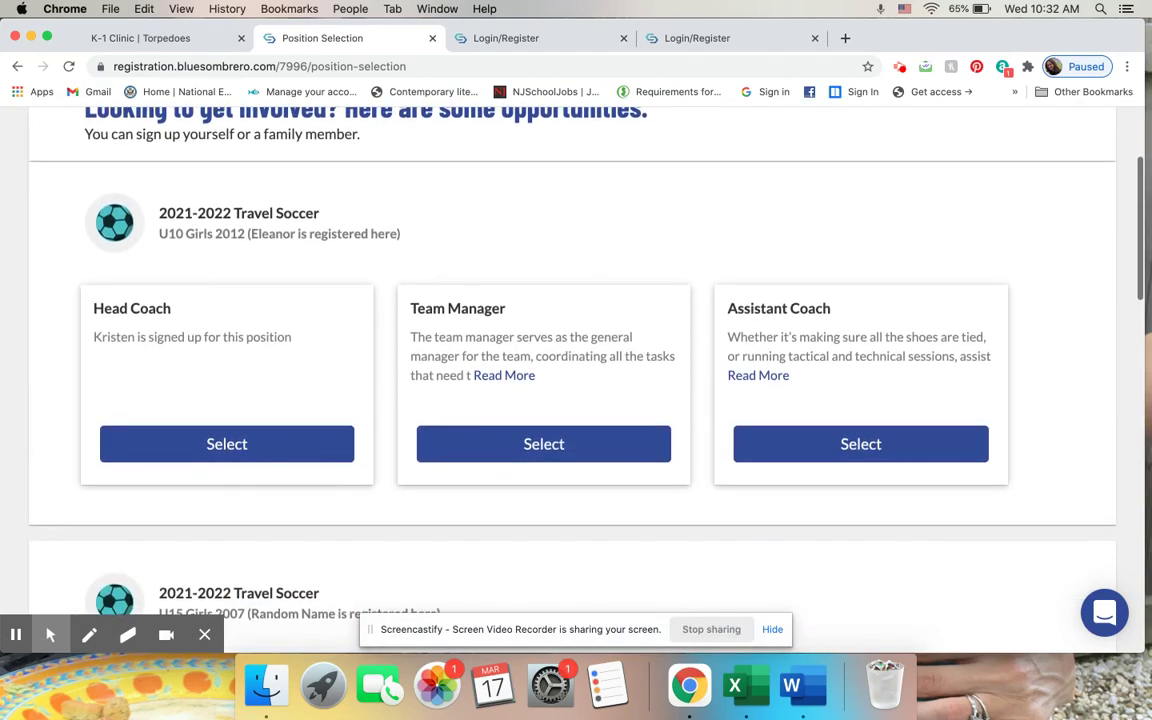
scroll(629, 482, down, 4)
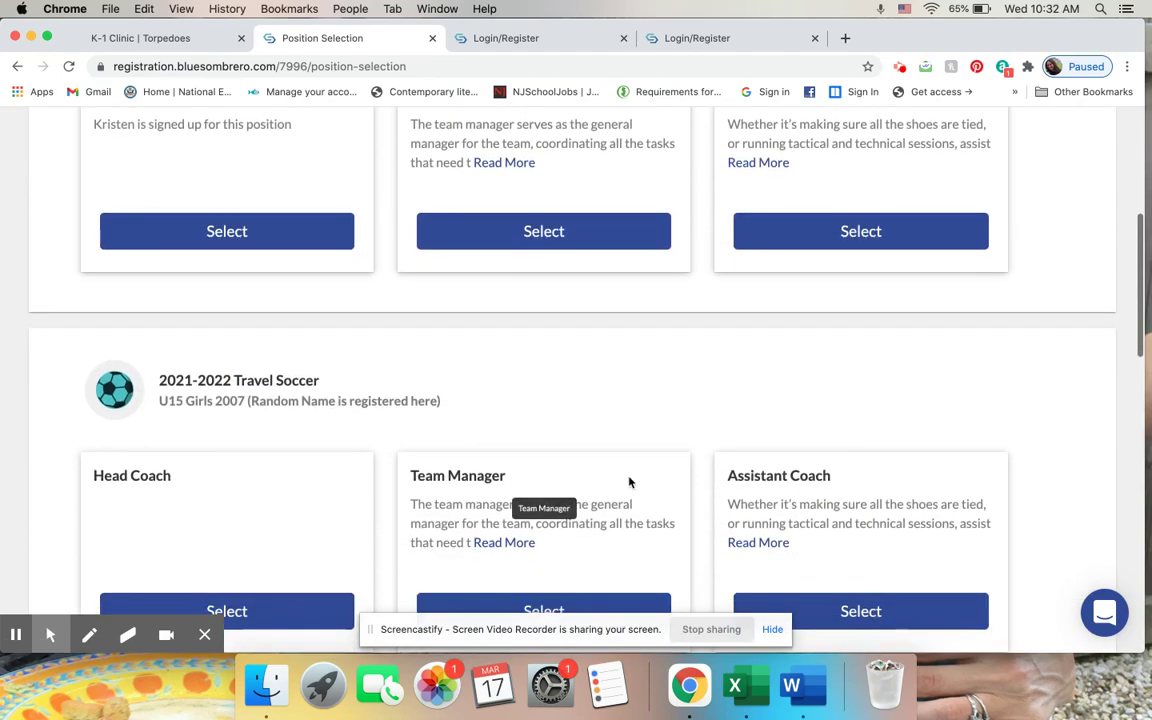
scroll(629, 482, down, 10)
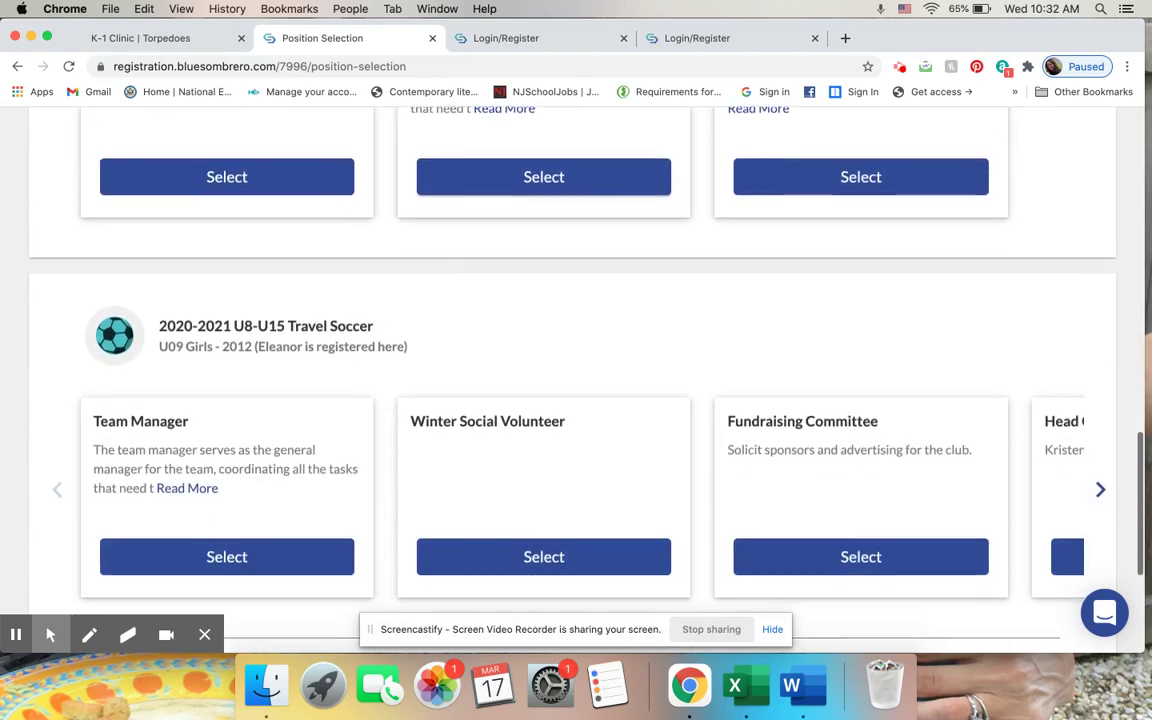
scroll(1029, 476, down, 4)
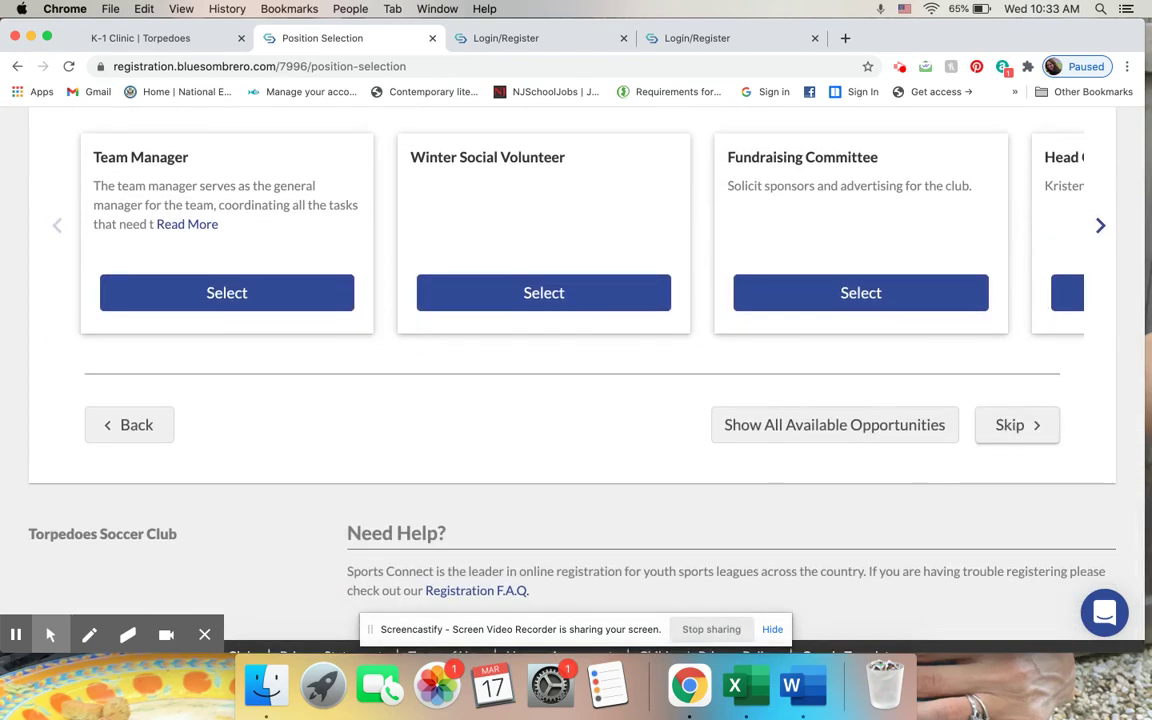
click(1016, 424)
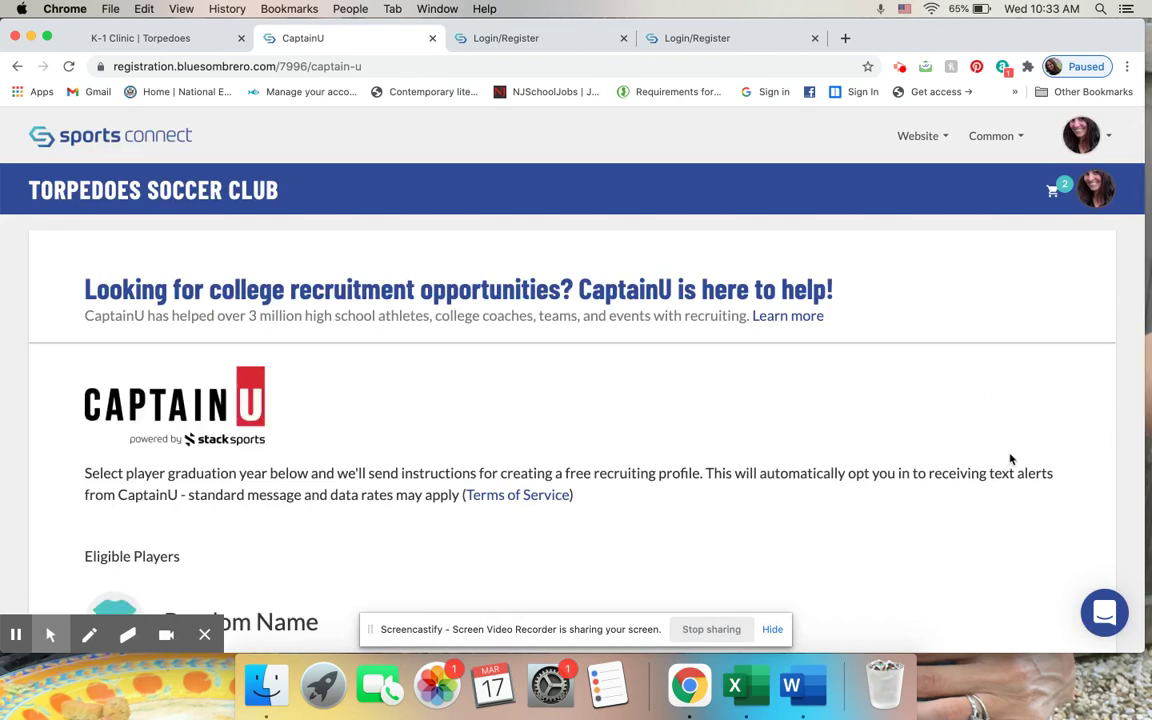
- Set the test player's graduation year to 2021 in the CaptainU recruiting section and look through the other available years
scroll(1011, 459, down, 3)
scroll(1011, 459, down, 3)
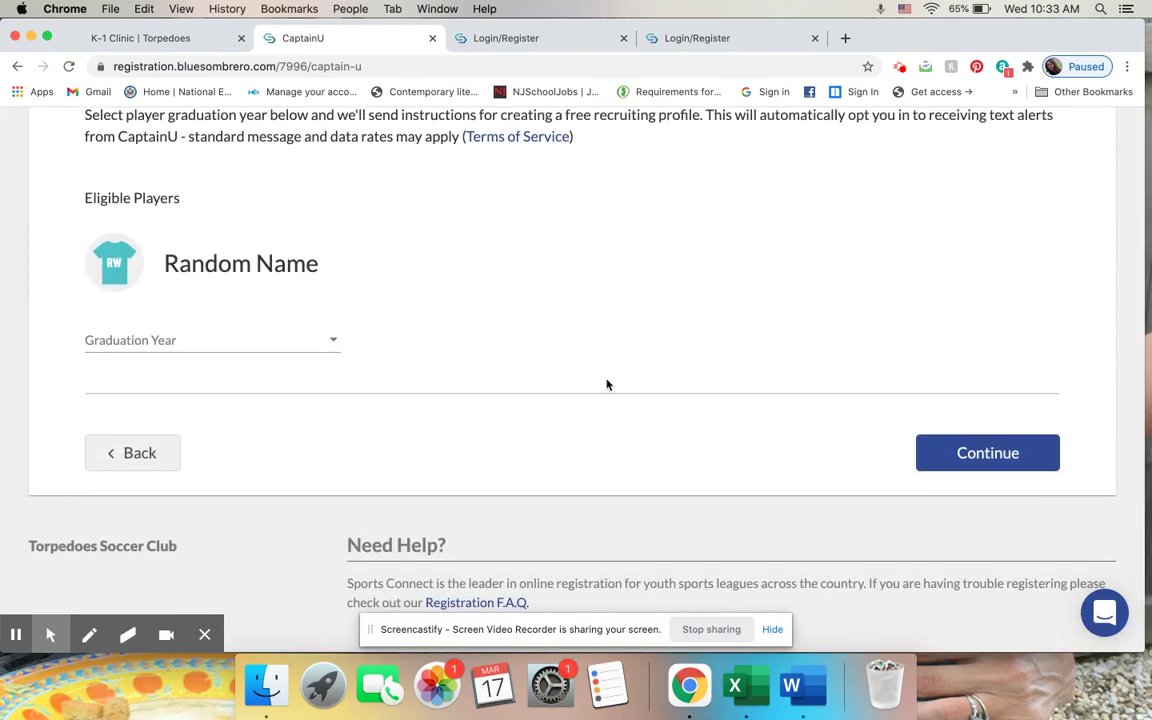
click(299, 346)
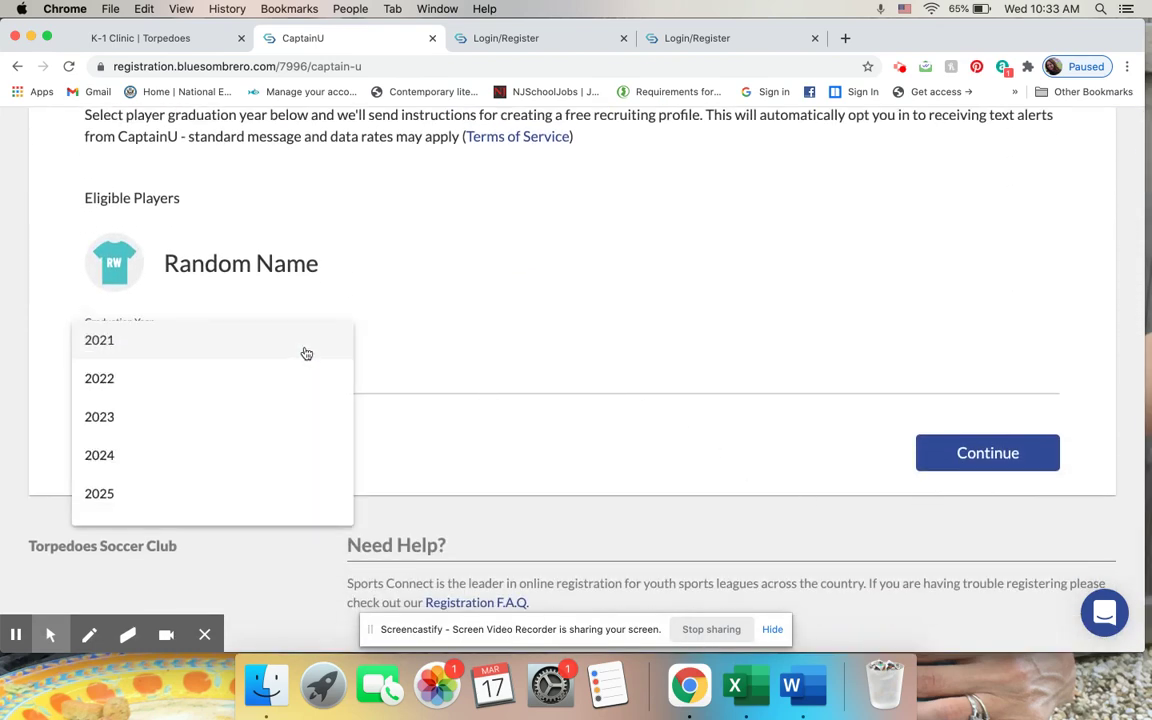
click(314, 350)
scroll(645, 329, up, 3)
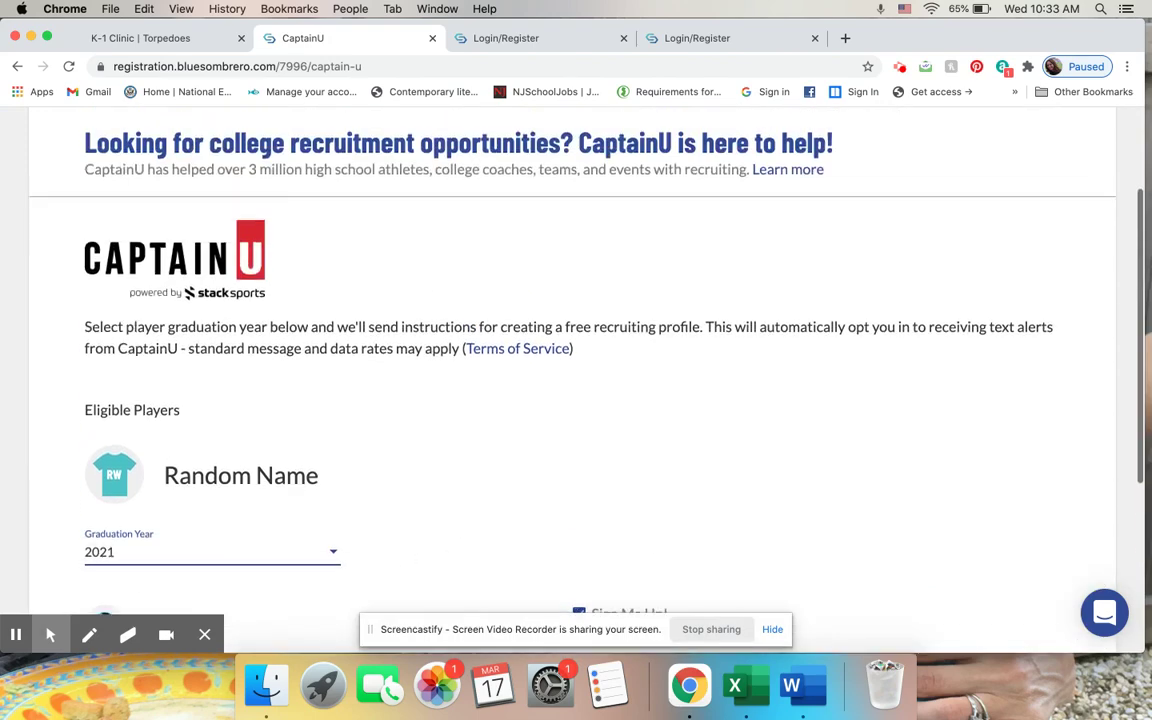
scroll(221, 288, down, 3)
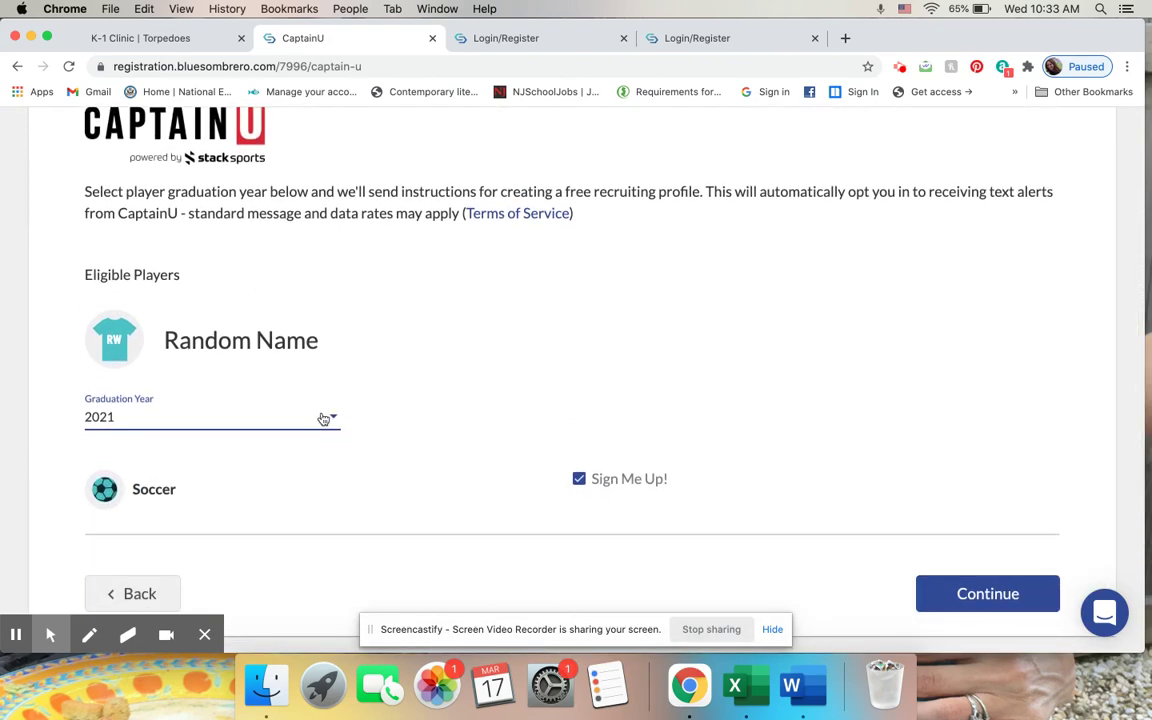
click(327, 421)
scroll(234, 548, down, 3)
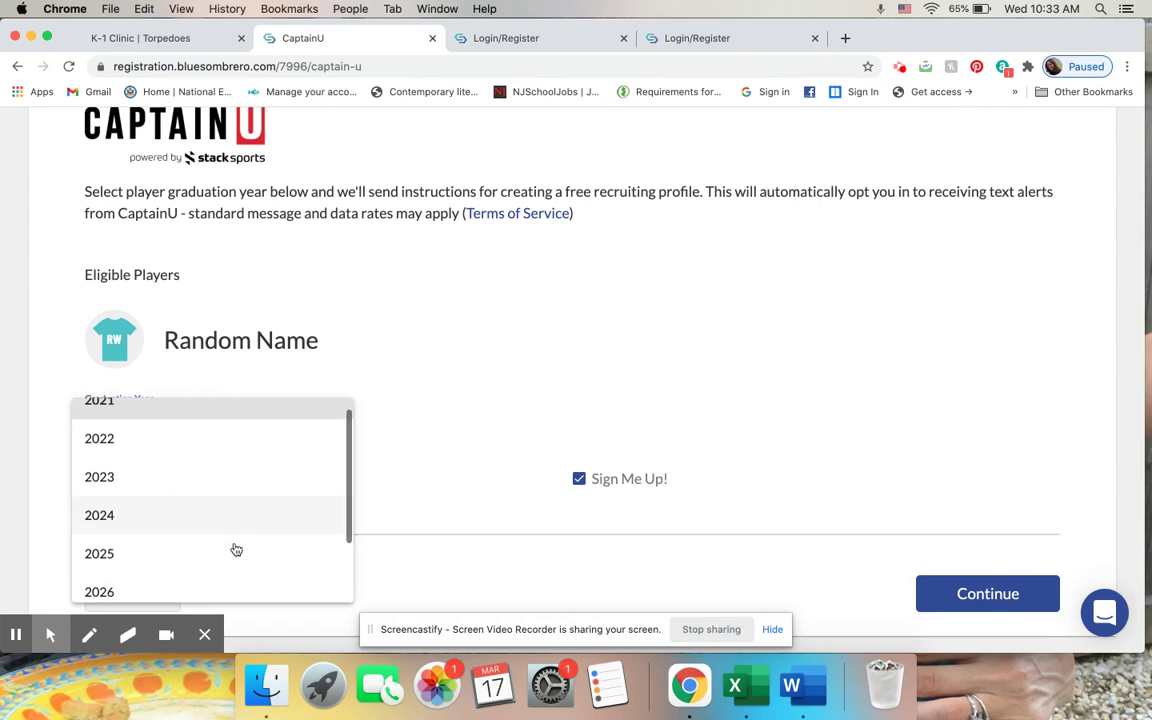
- Opt the test player out of the CaptainU soccer sign-up and continue to the order summary
click(575, 480)
click(580, 480)
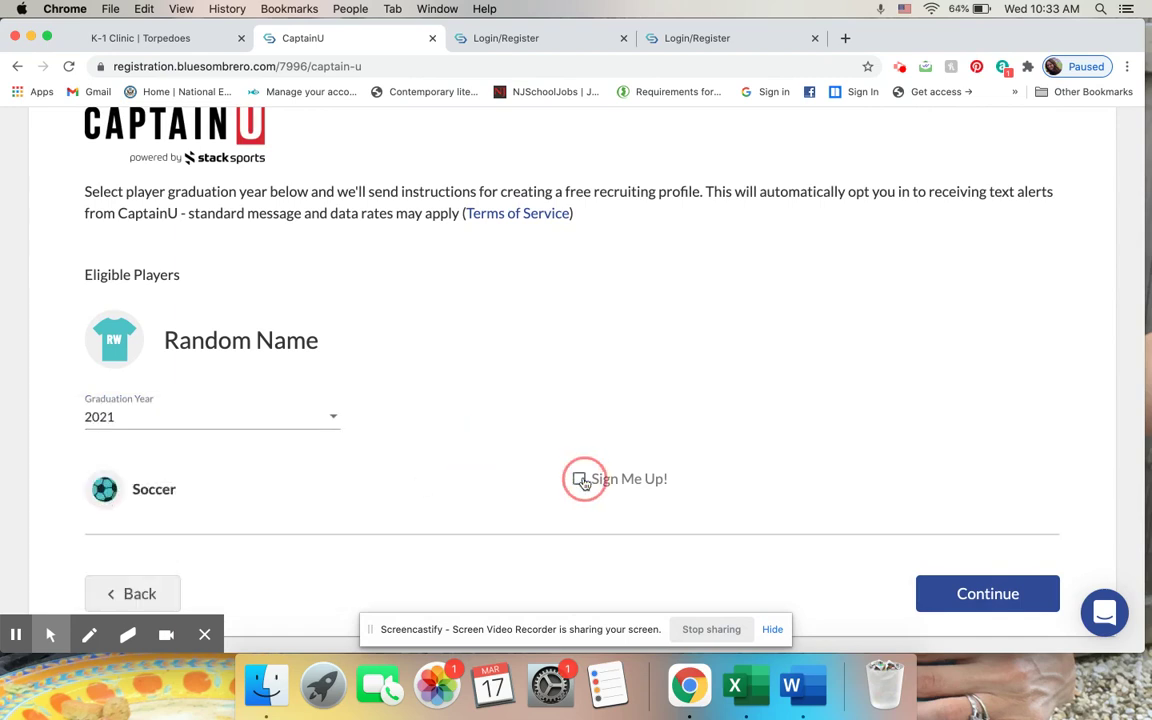
click(959, 590)
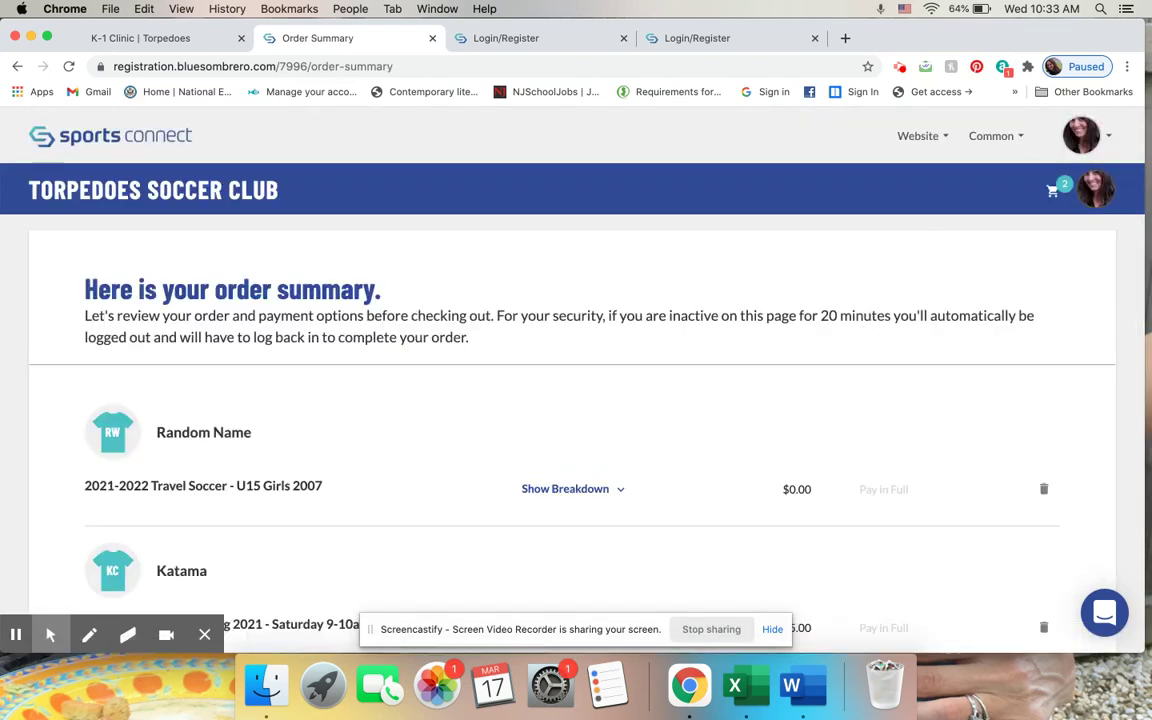
- Review the travel soccer and K-1 clinic registrations in the order summary and continue to checkout
scroll(875, 342, down, 4)
scroll(375, 347, down, 1)
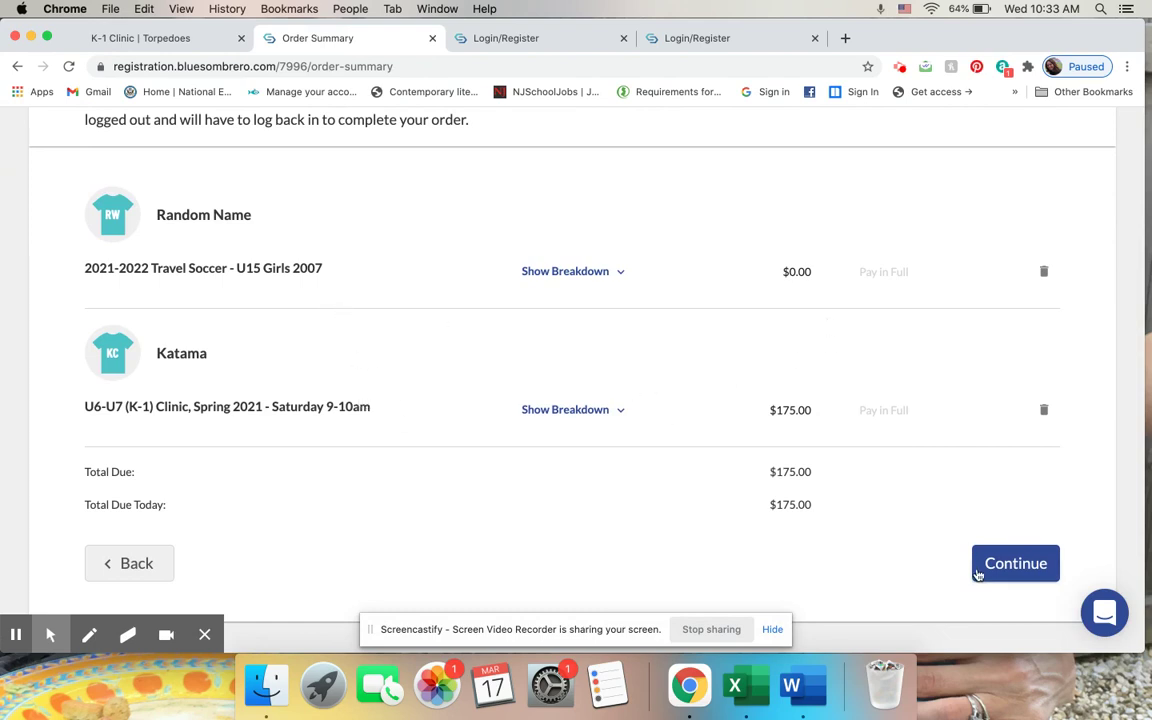
click(976, 572)
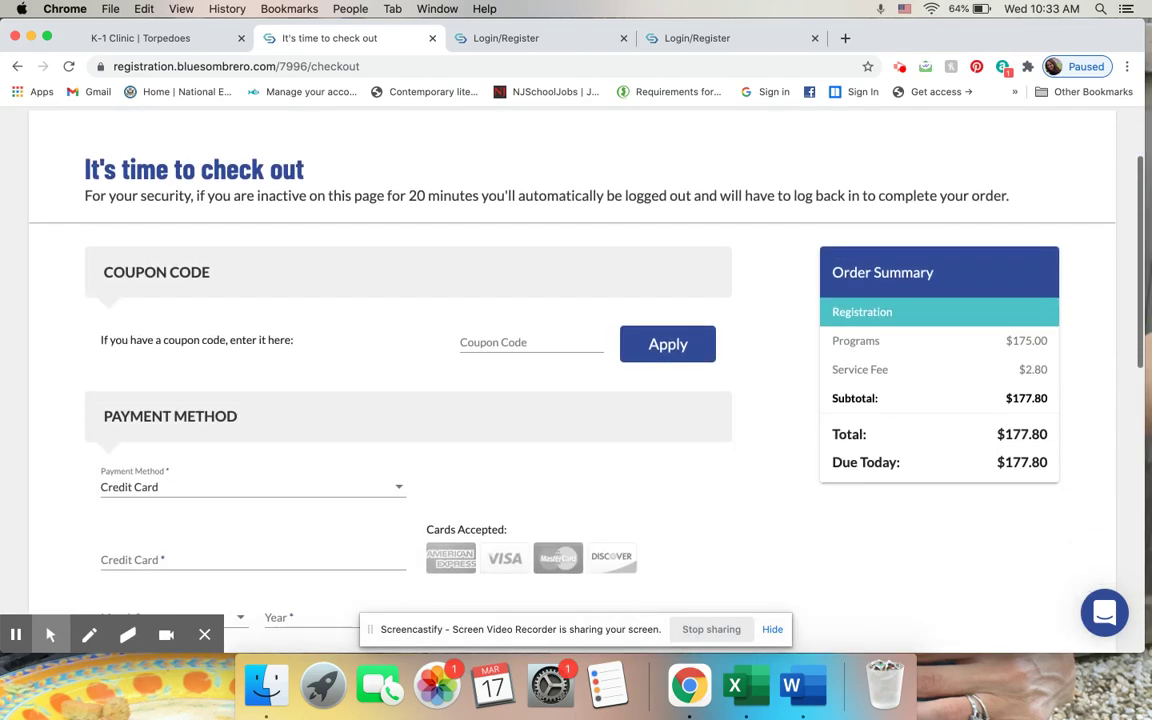
click(899, 66)
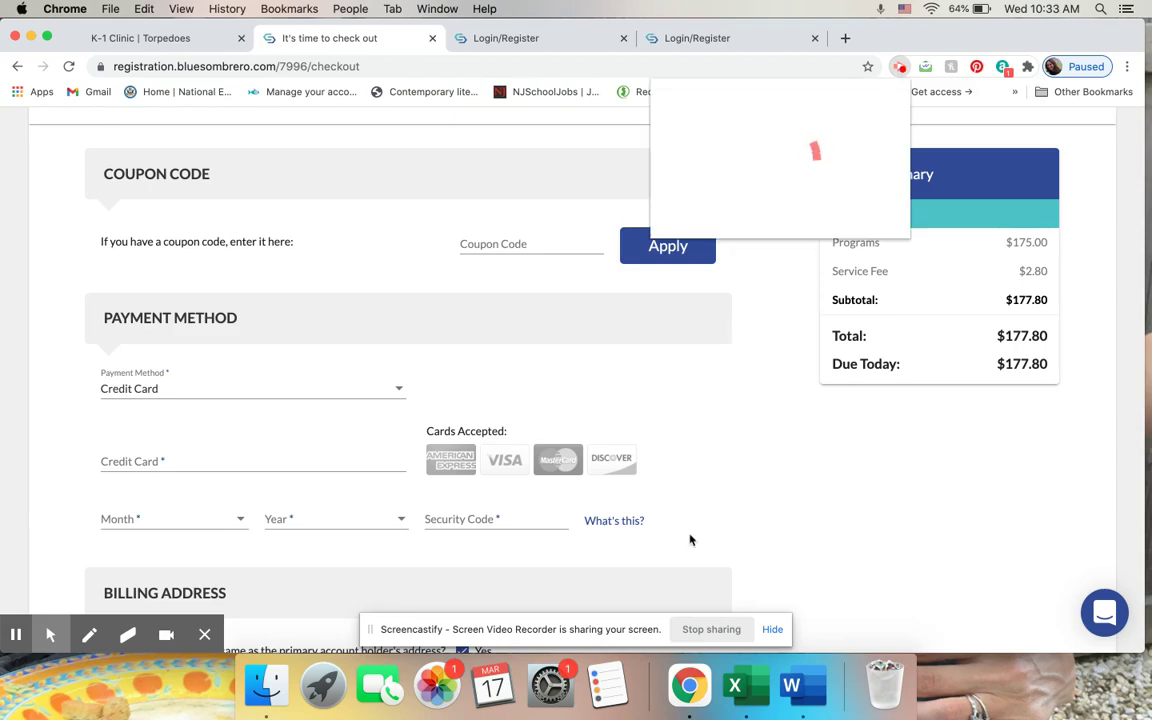